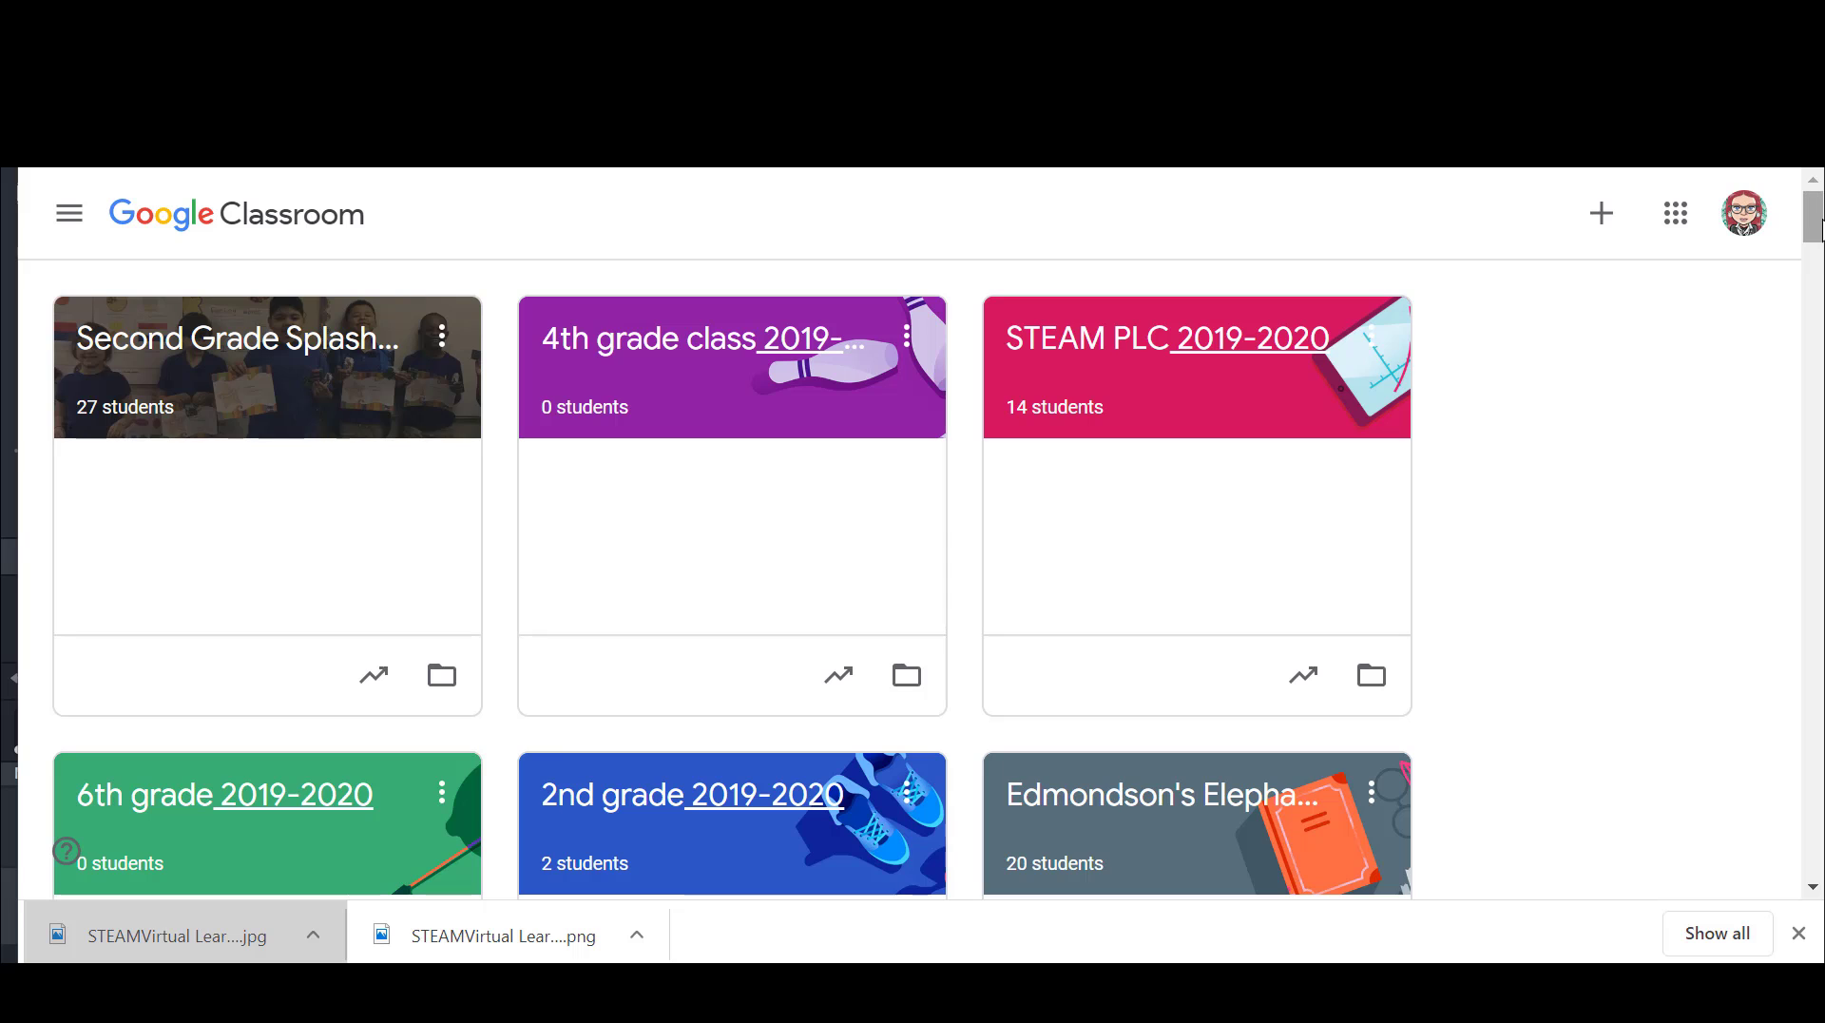
Step: Open the Classwork page of the 4th grade class 2019-2020 and look over its posted materials
mouse_move(1817, 228)
left_mouse_down()
mouse_move(1817, 610)
mouse_move(1818, 225)
left_mouse_up()
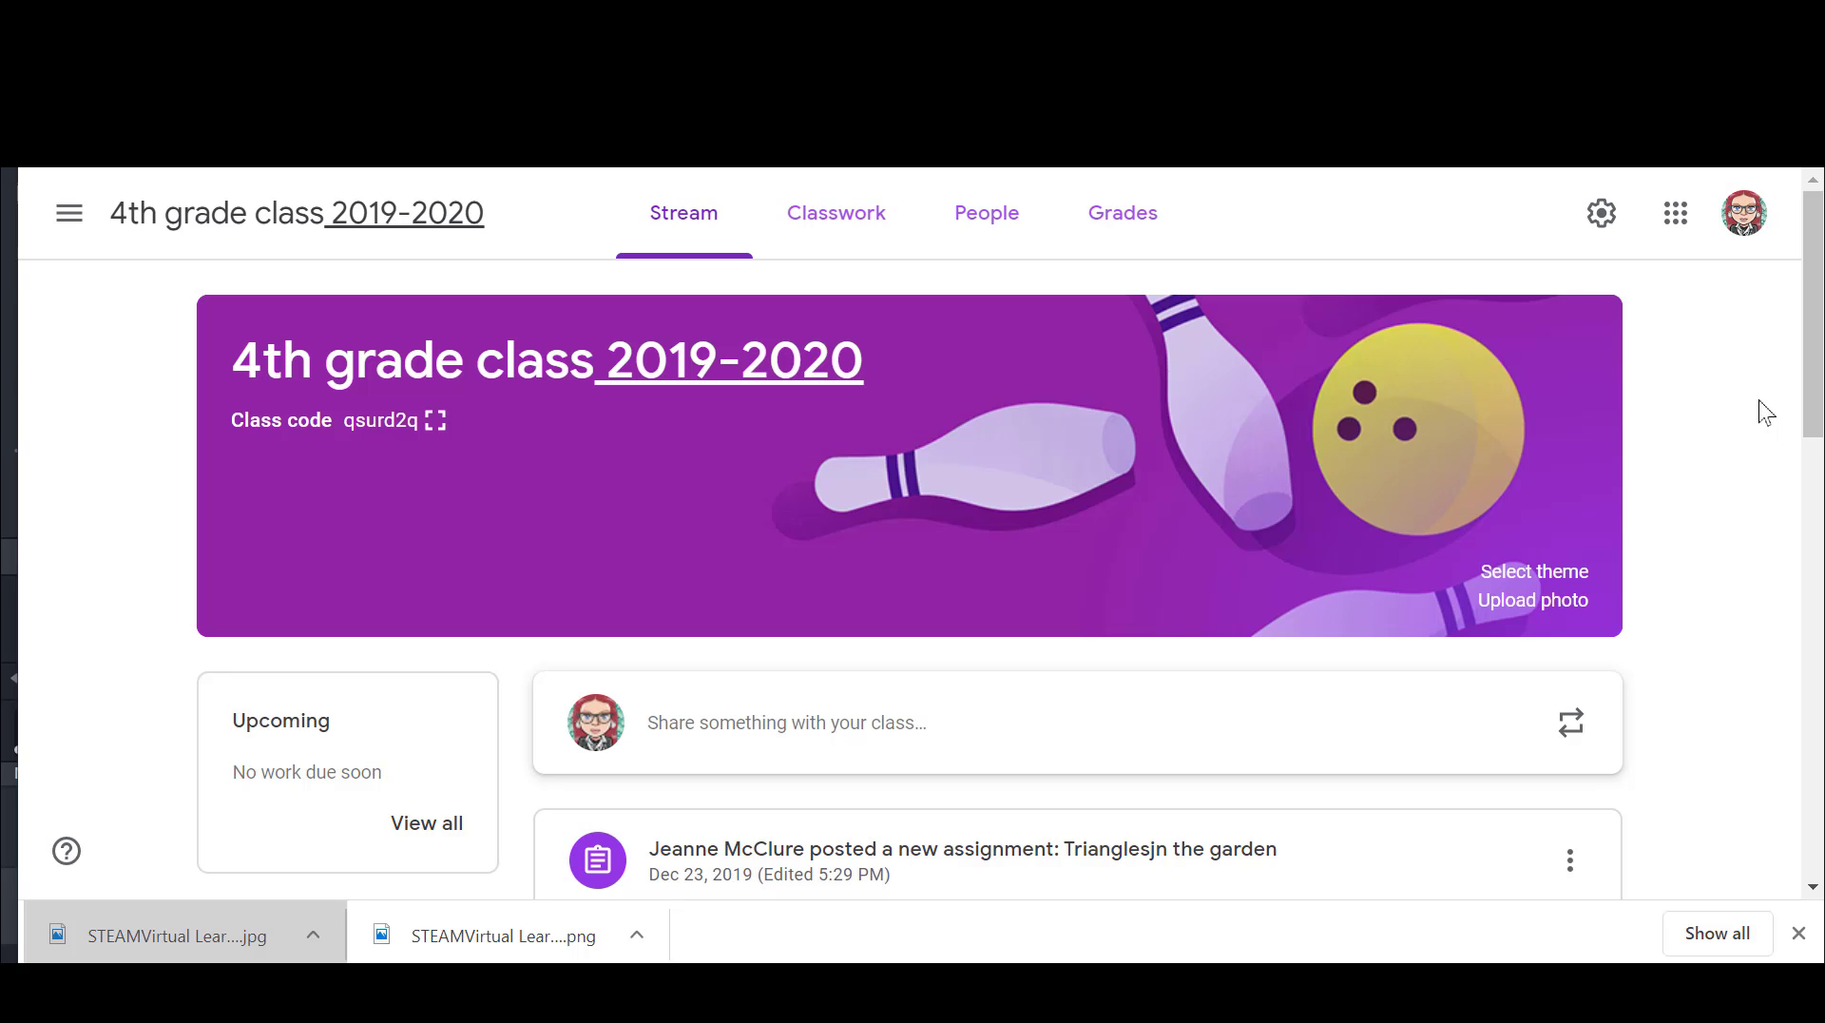
left_click(818, 227)
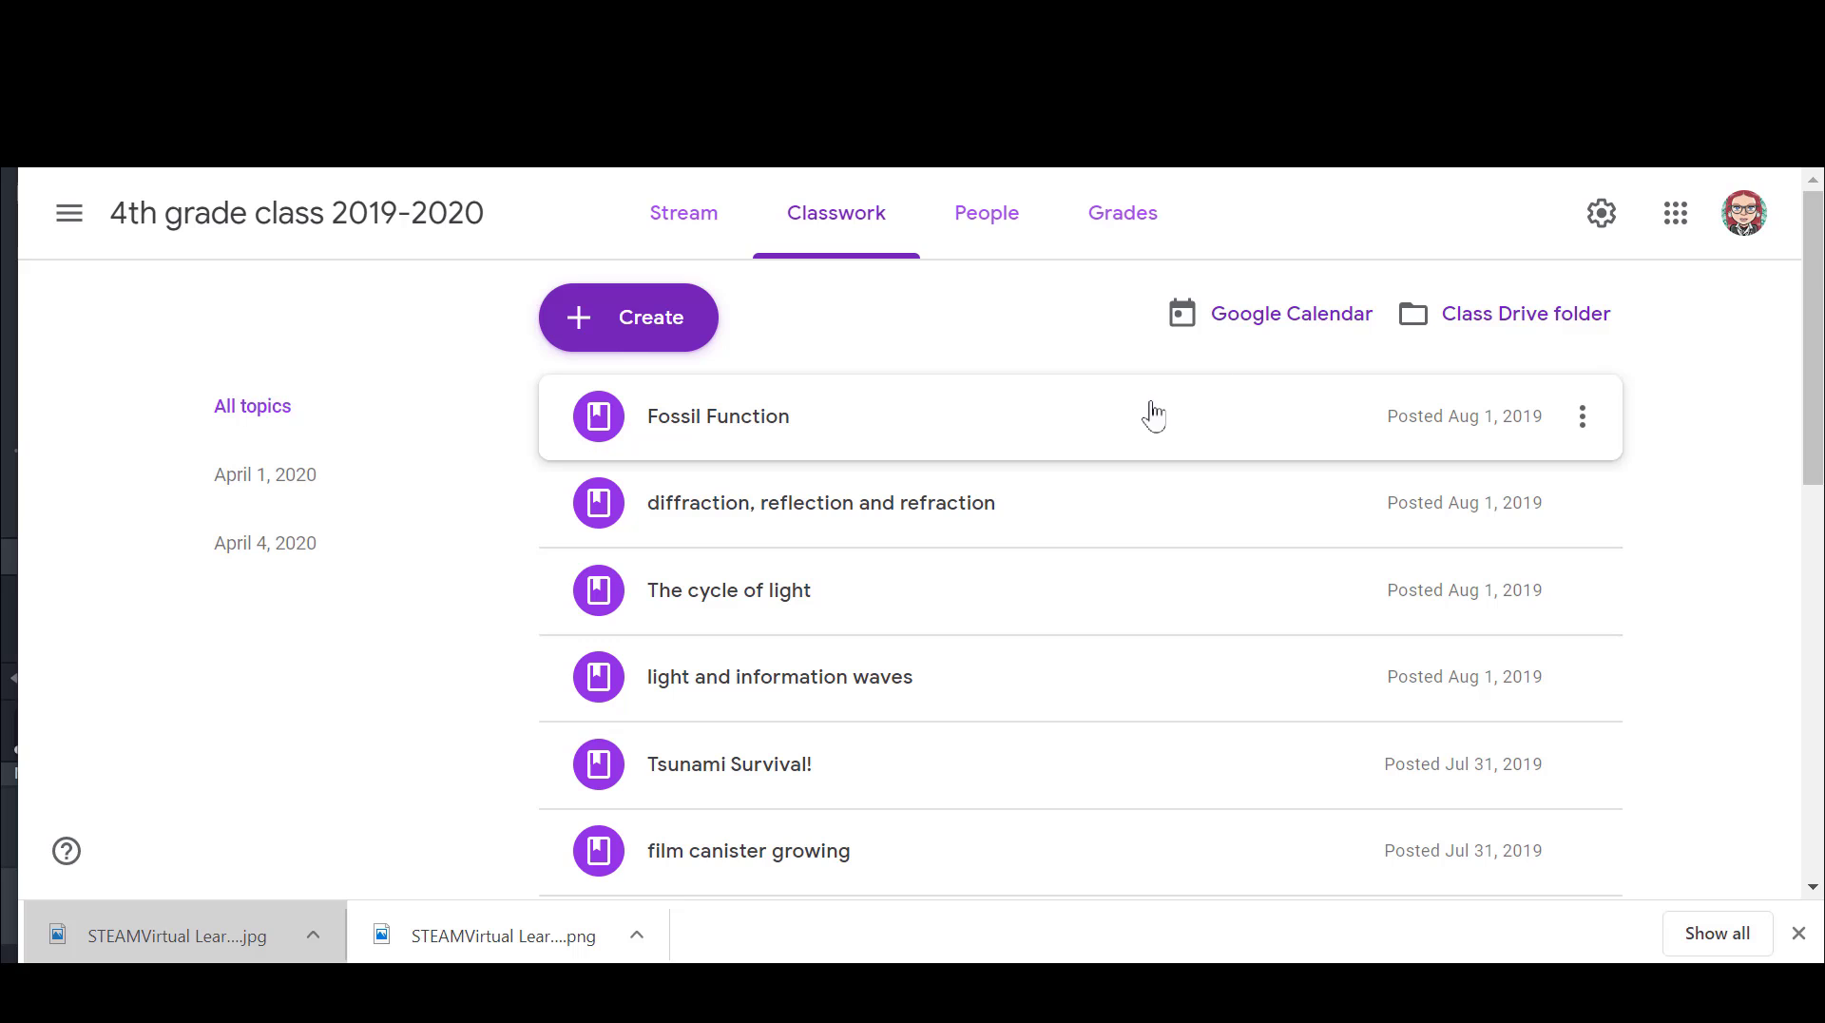
mouse_move(1821, 346)
left_mouse_down()
mouse_move(1823, 438)
mouse_move(1823, 345)
mouse_move(1809, 394)
mouse_move(1808, 344)
left_mouse_up()
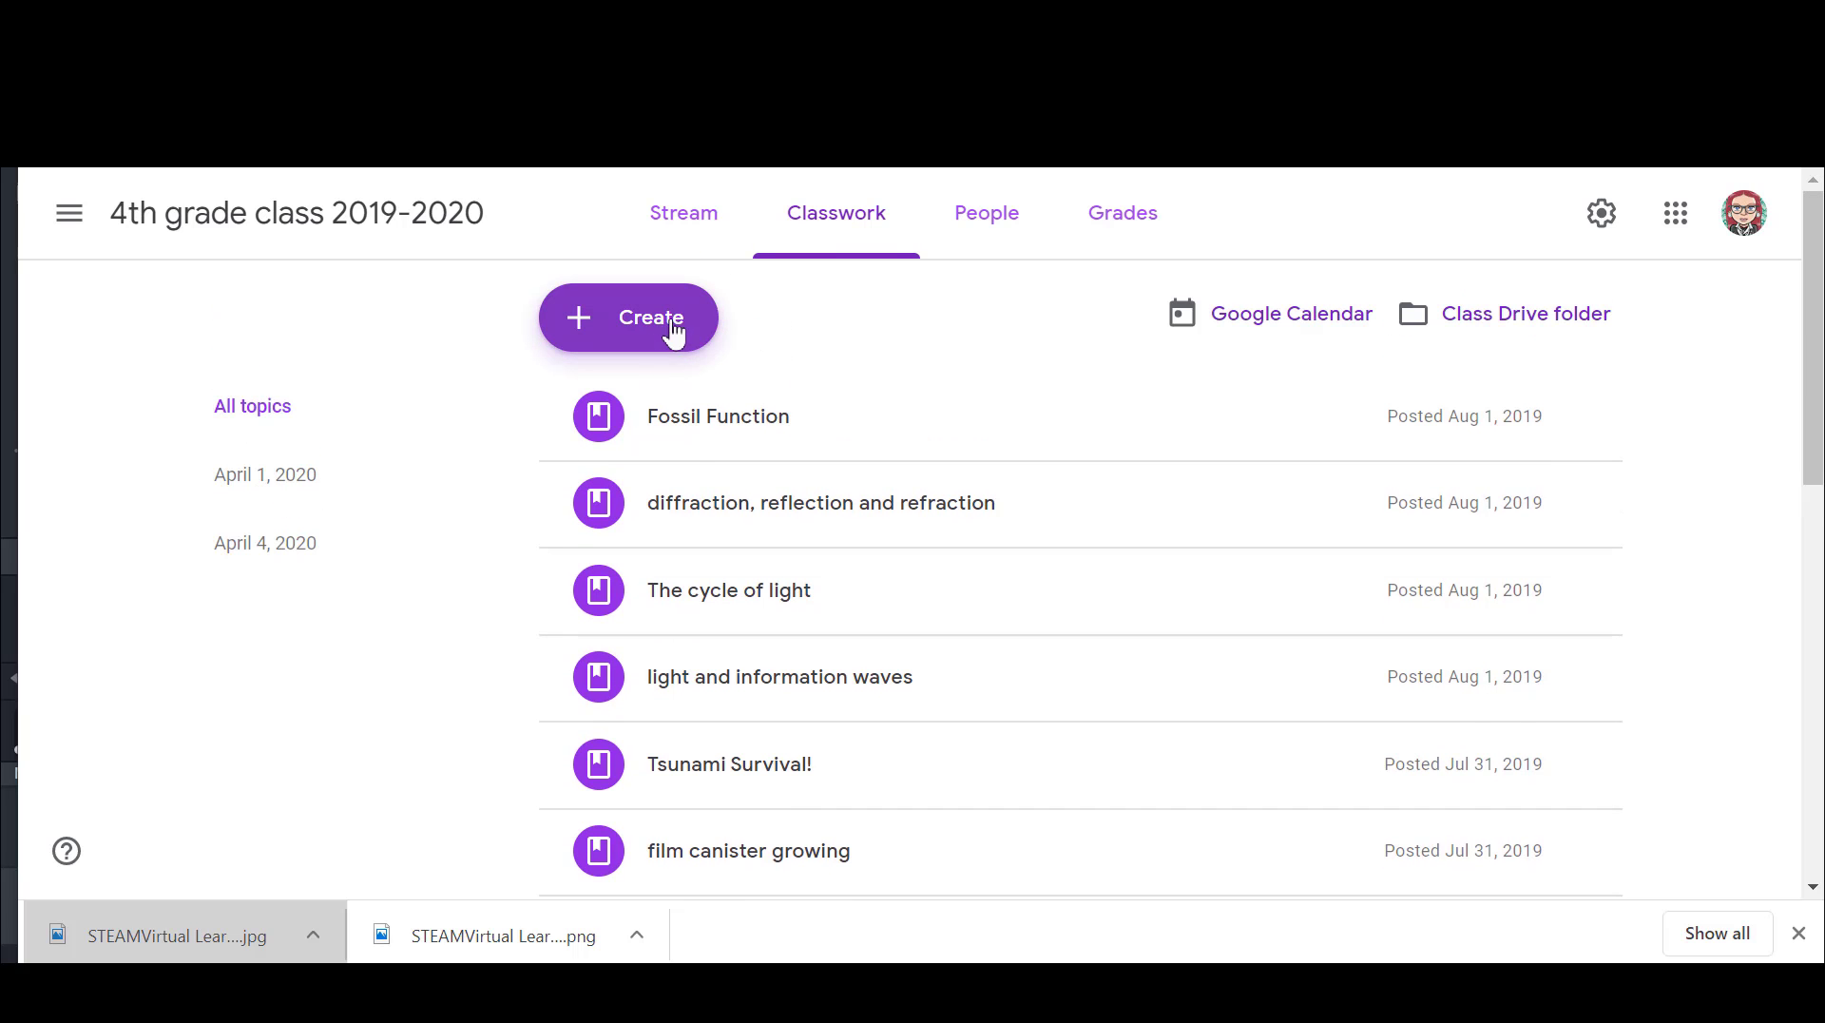
Step: Add a classwork topic named "March 31, 2020"
left_click(634, 325)
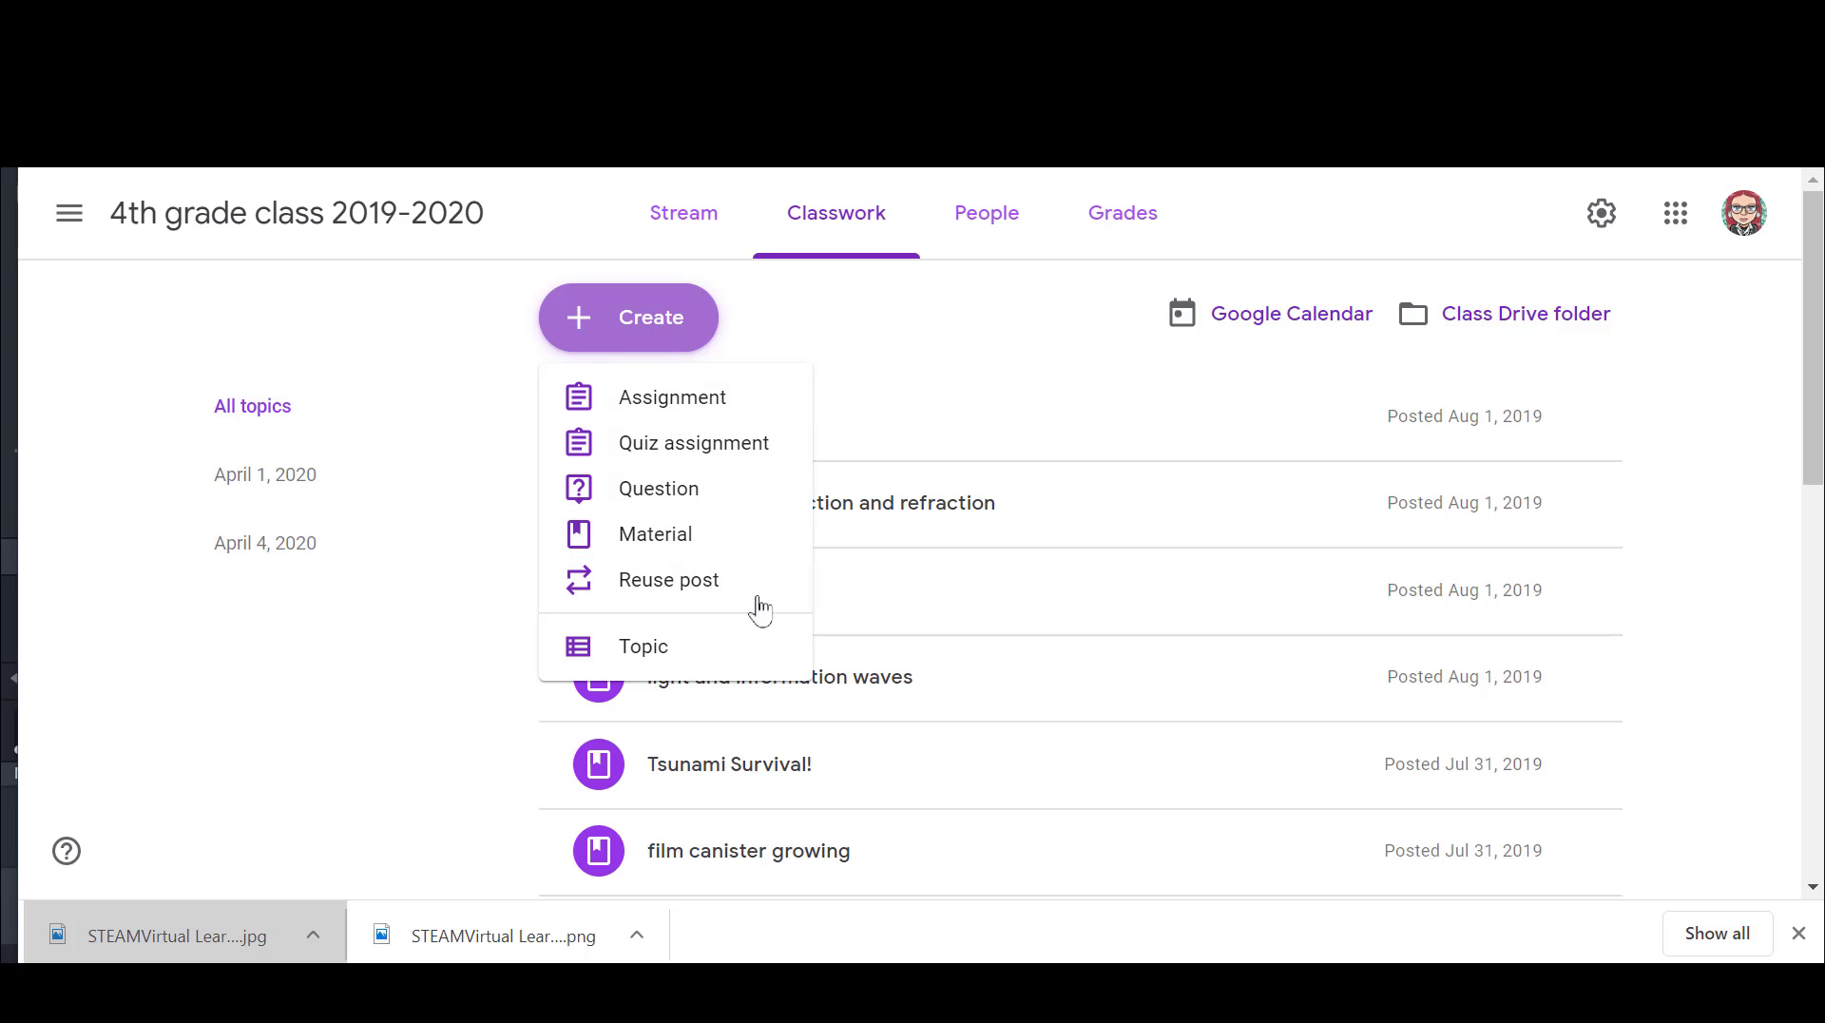
left_click(653, 652)
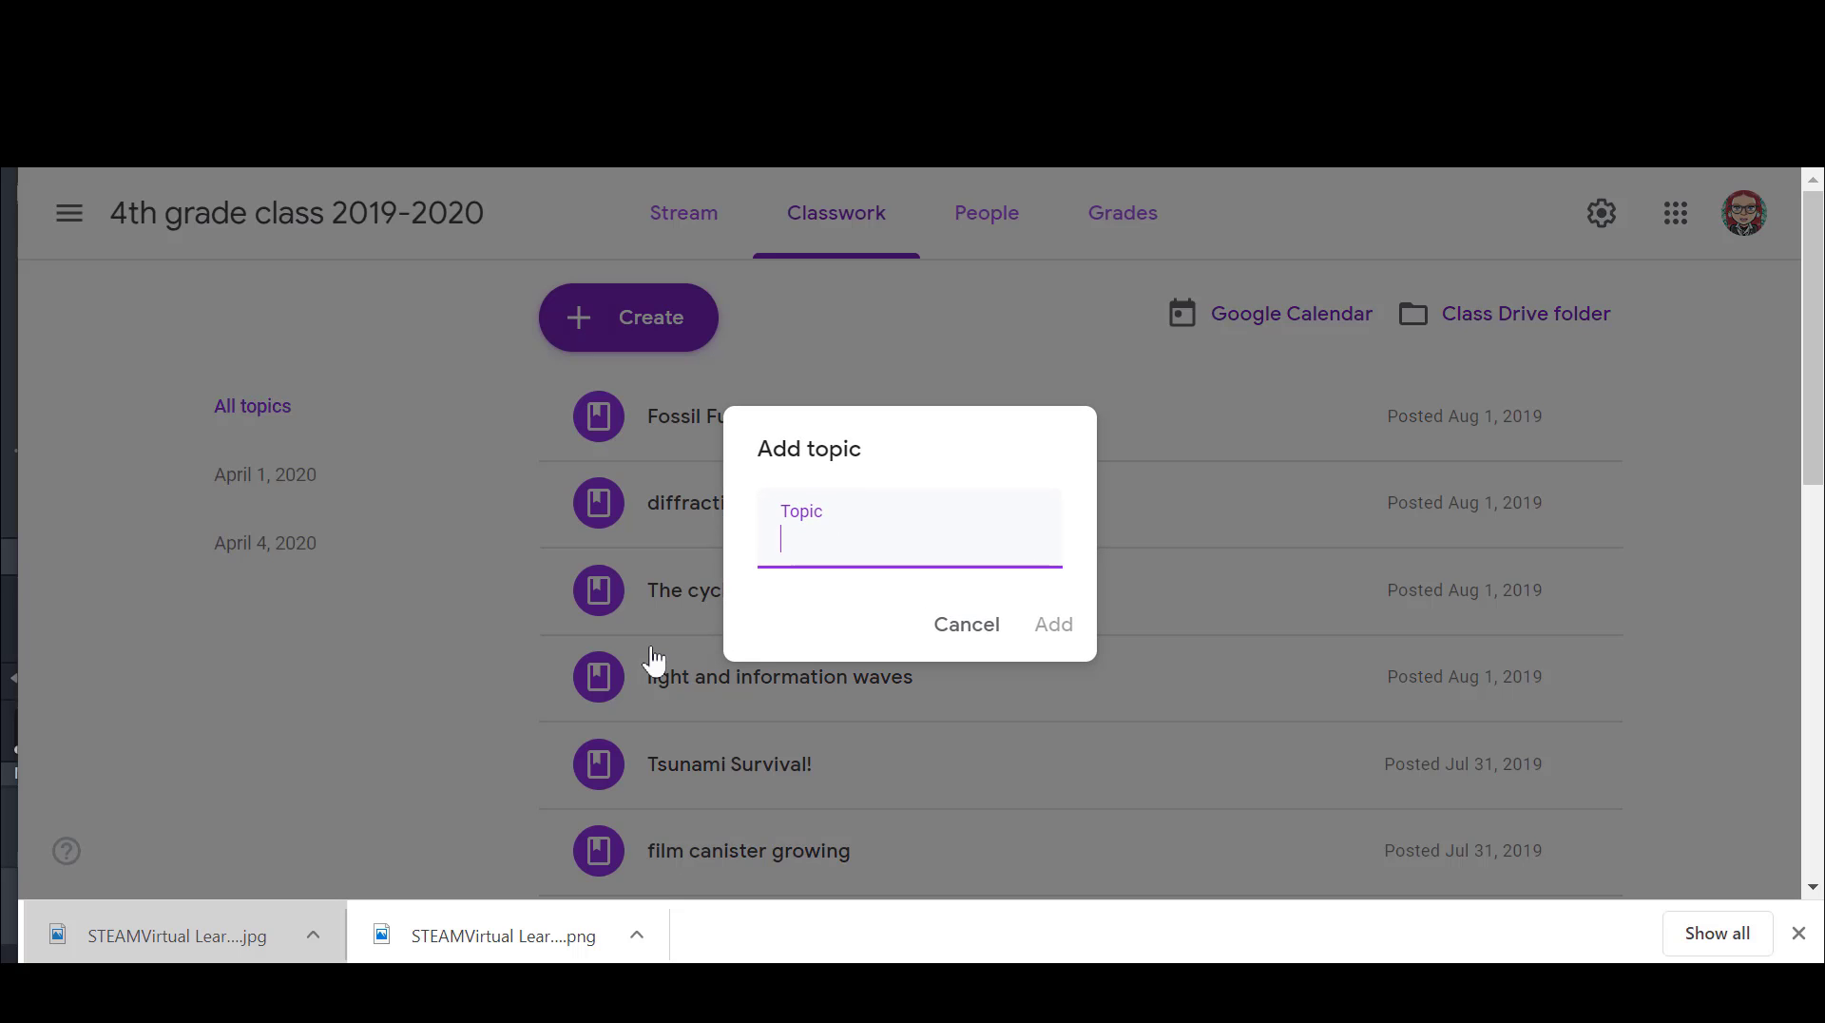
type("March 31, 2020")
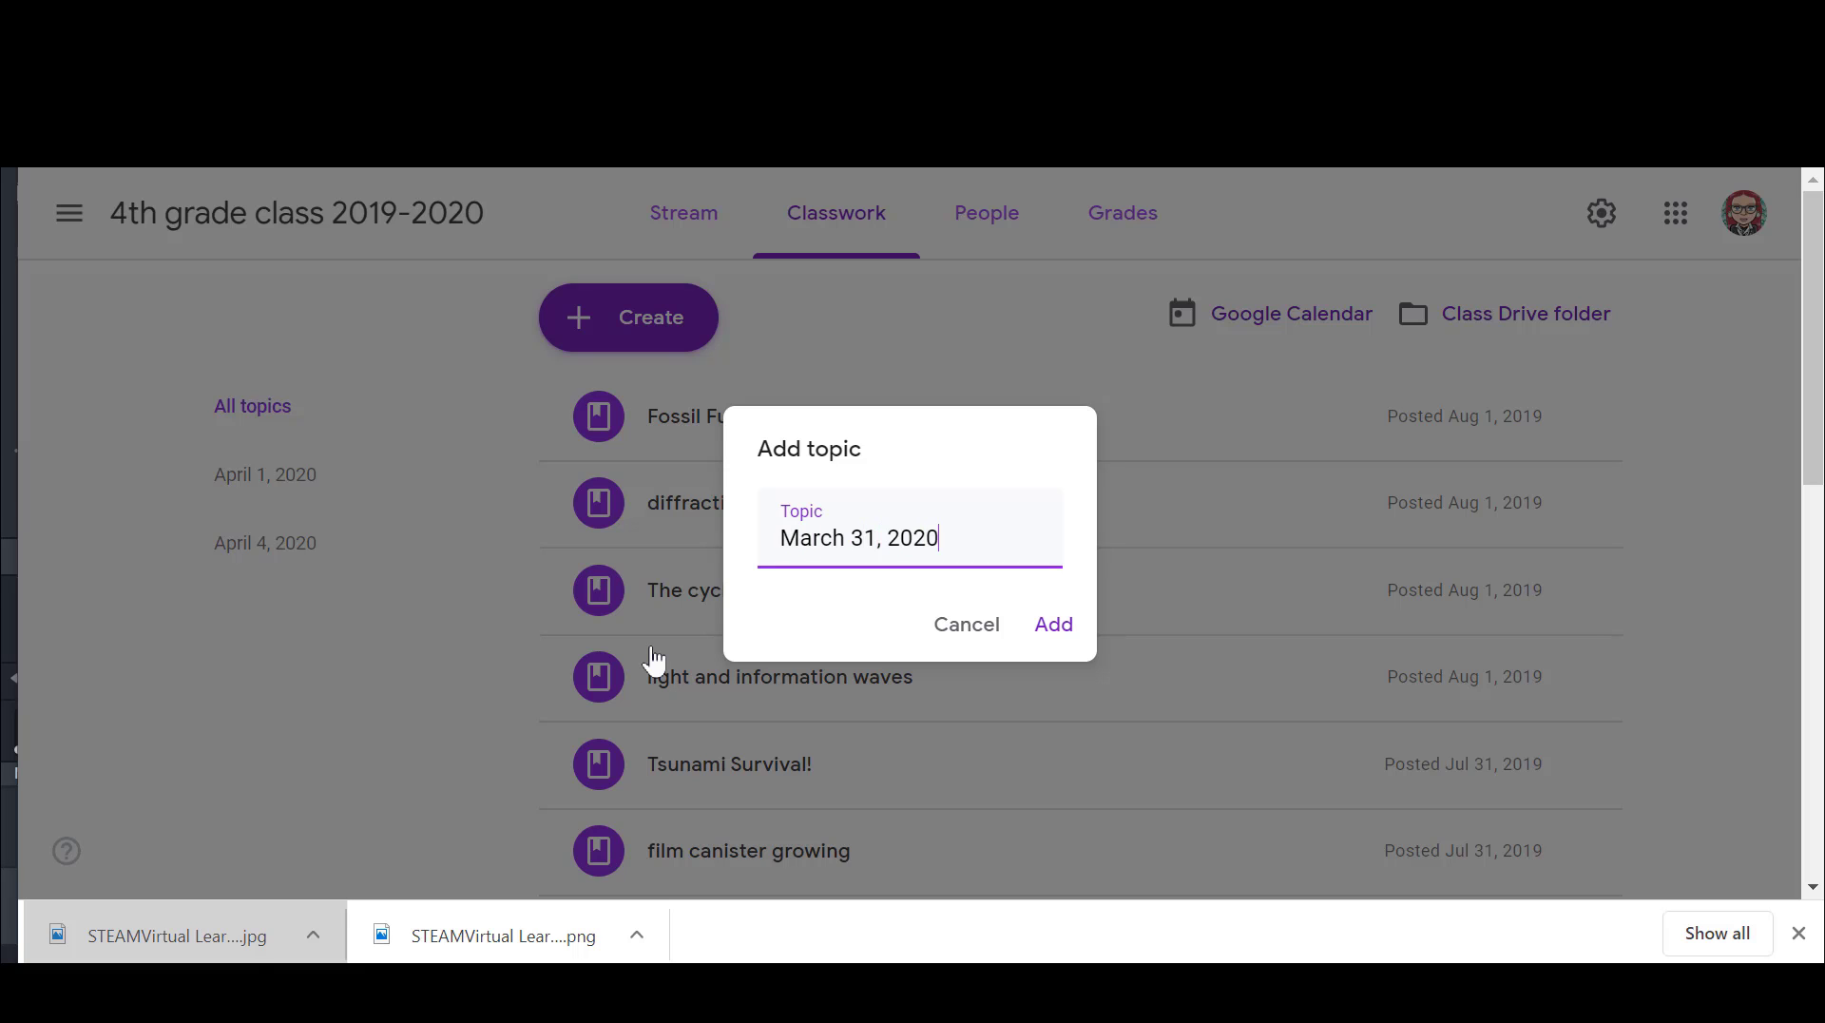
left_click(1055, 626)
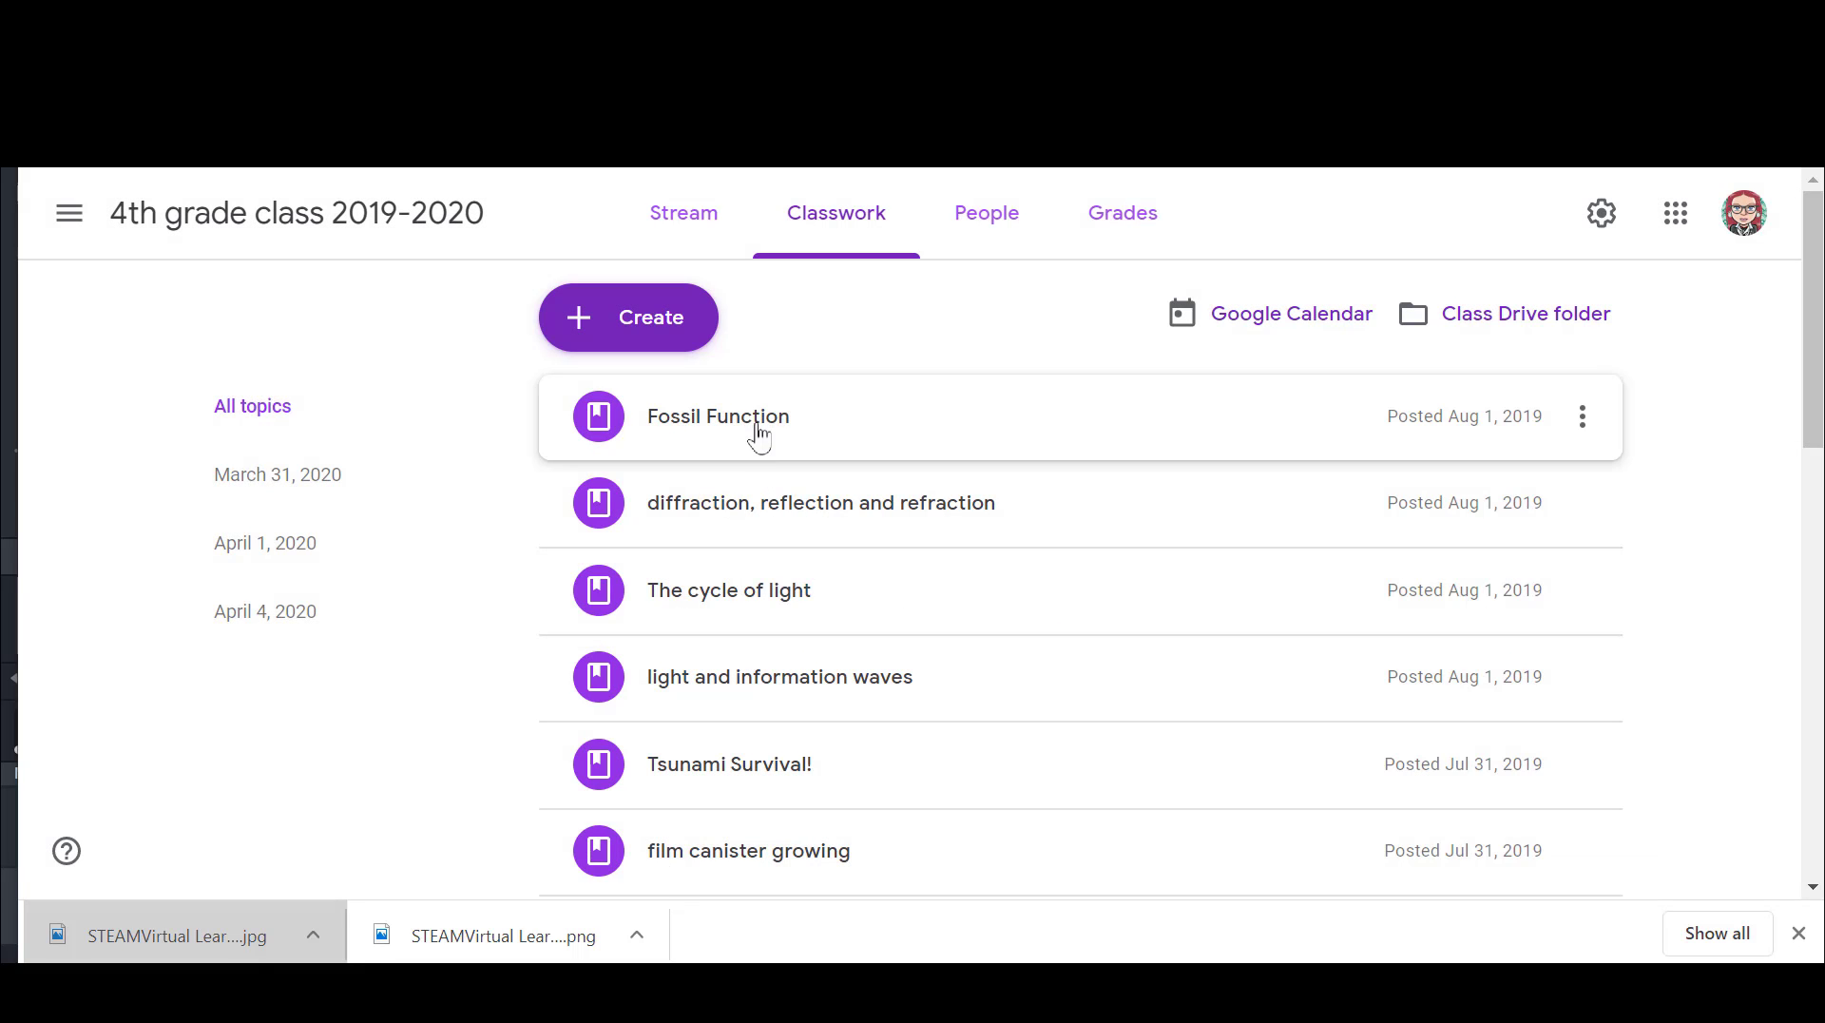
Step: Edit the Fossil Function material to place it under the March 31, 2020 topic and save it
left_click(758, 436)
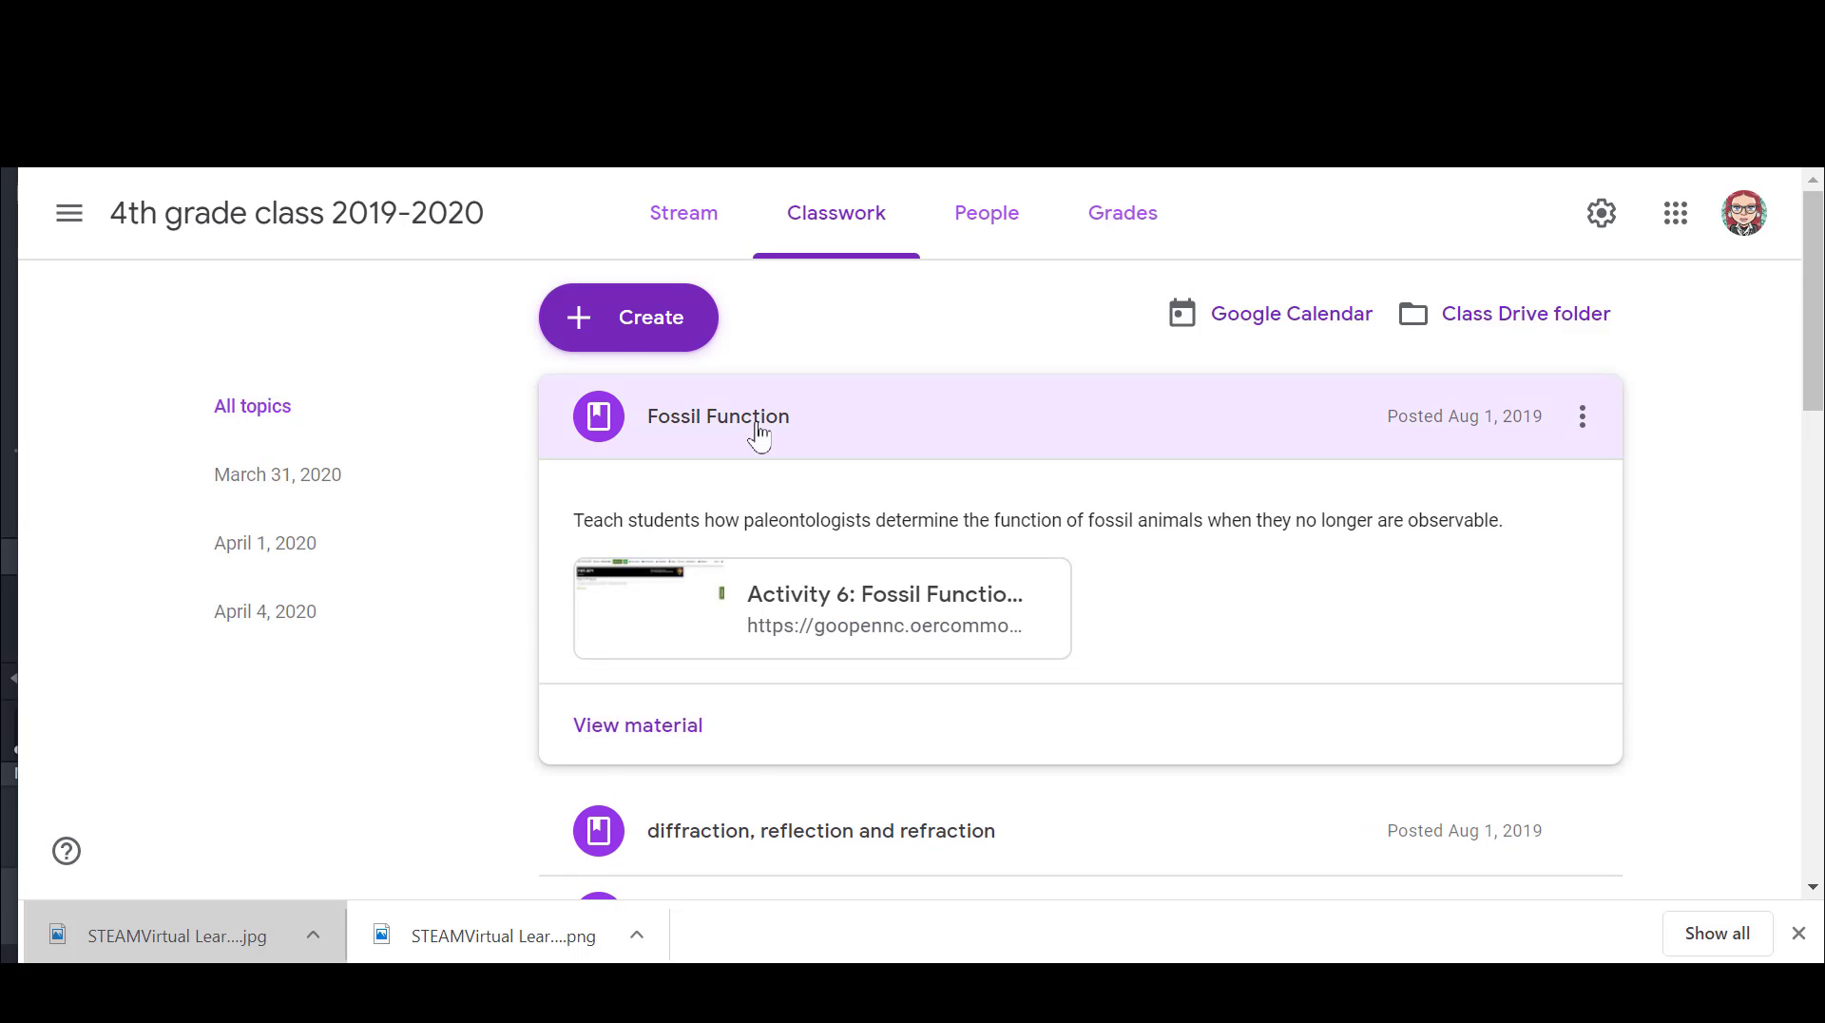
left_click(1583, 419)
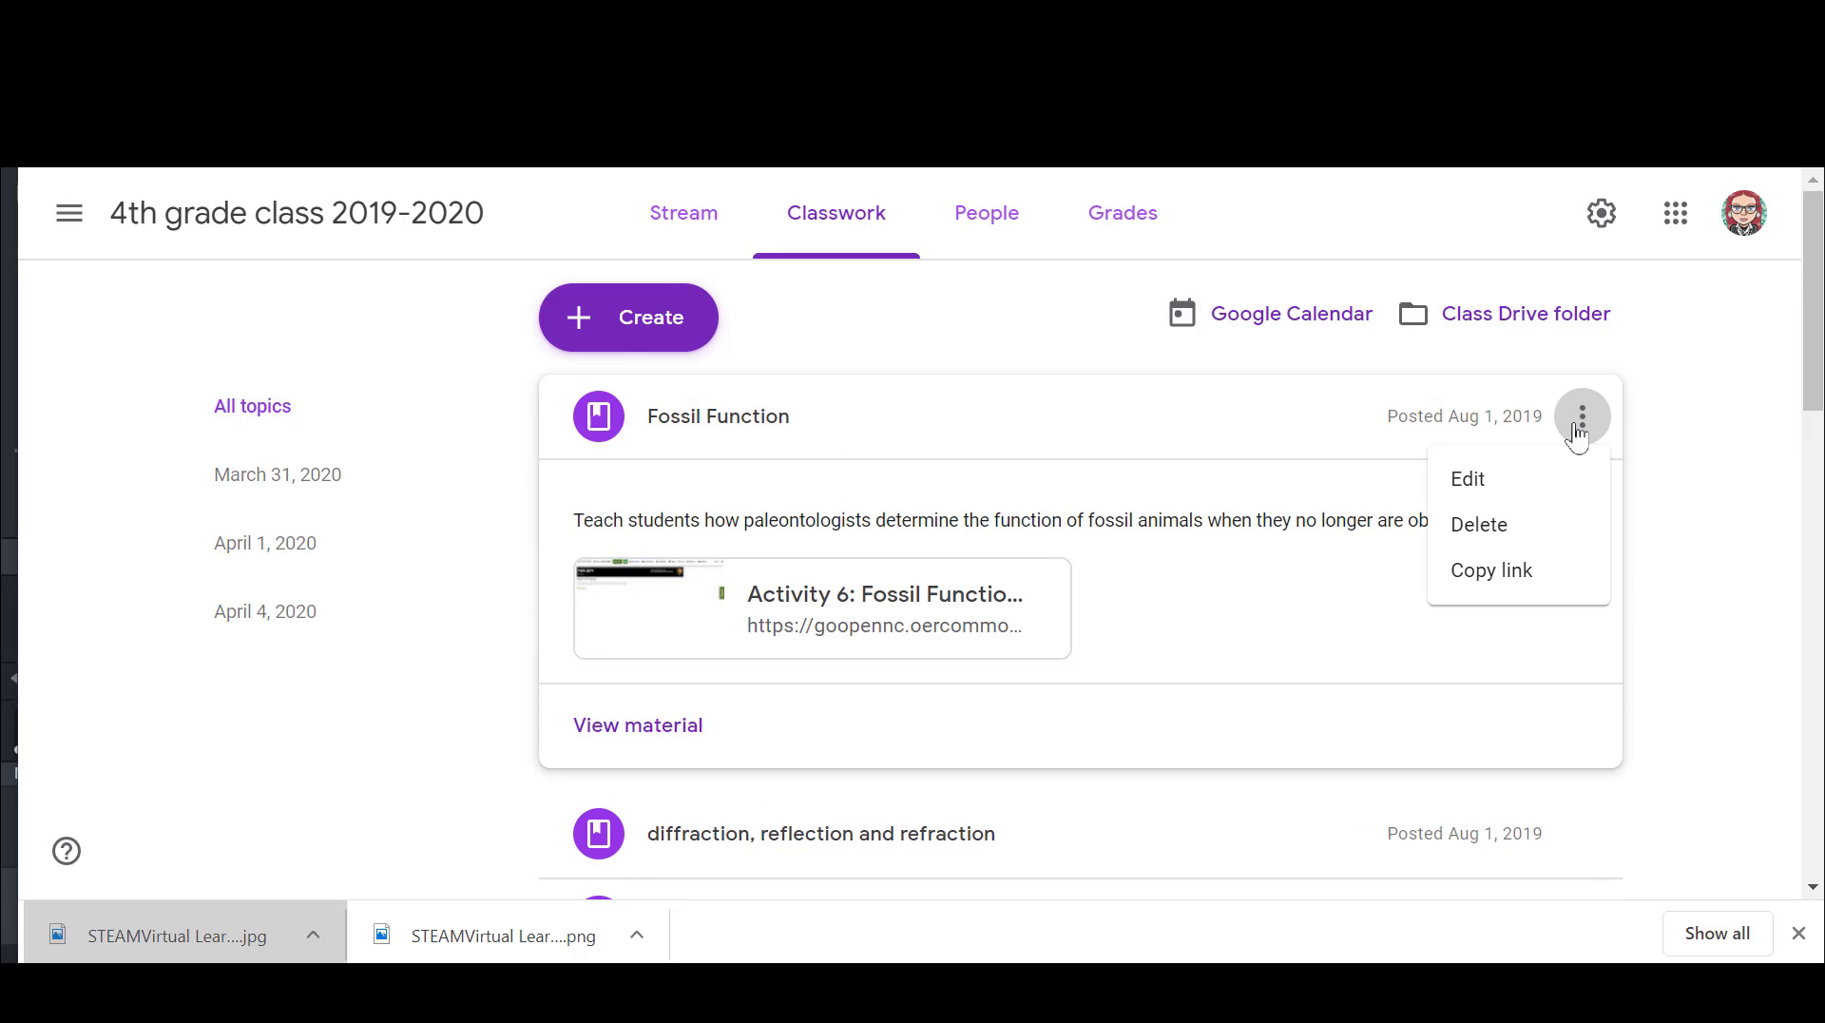
left_click(1532, 494)
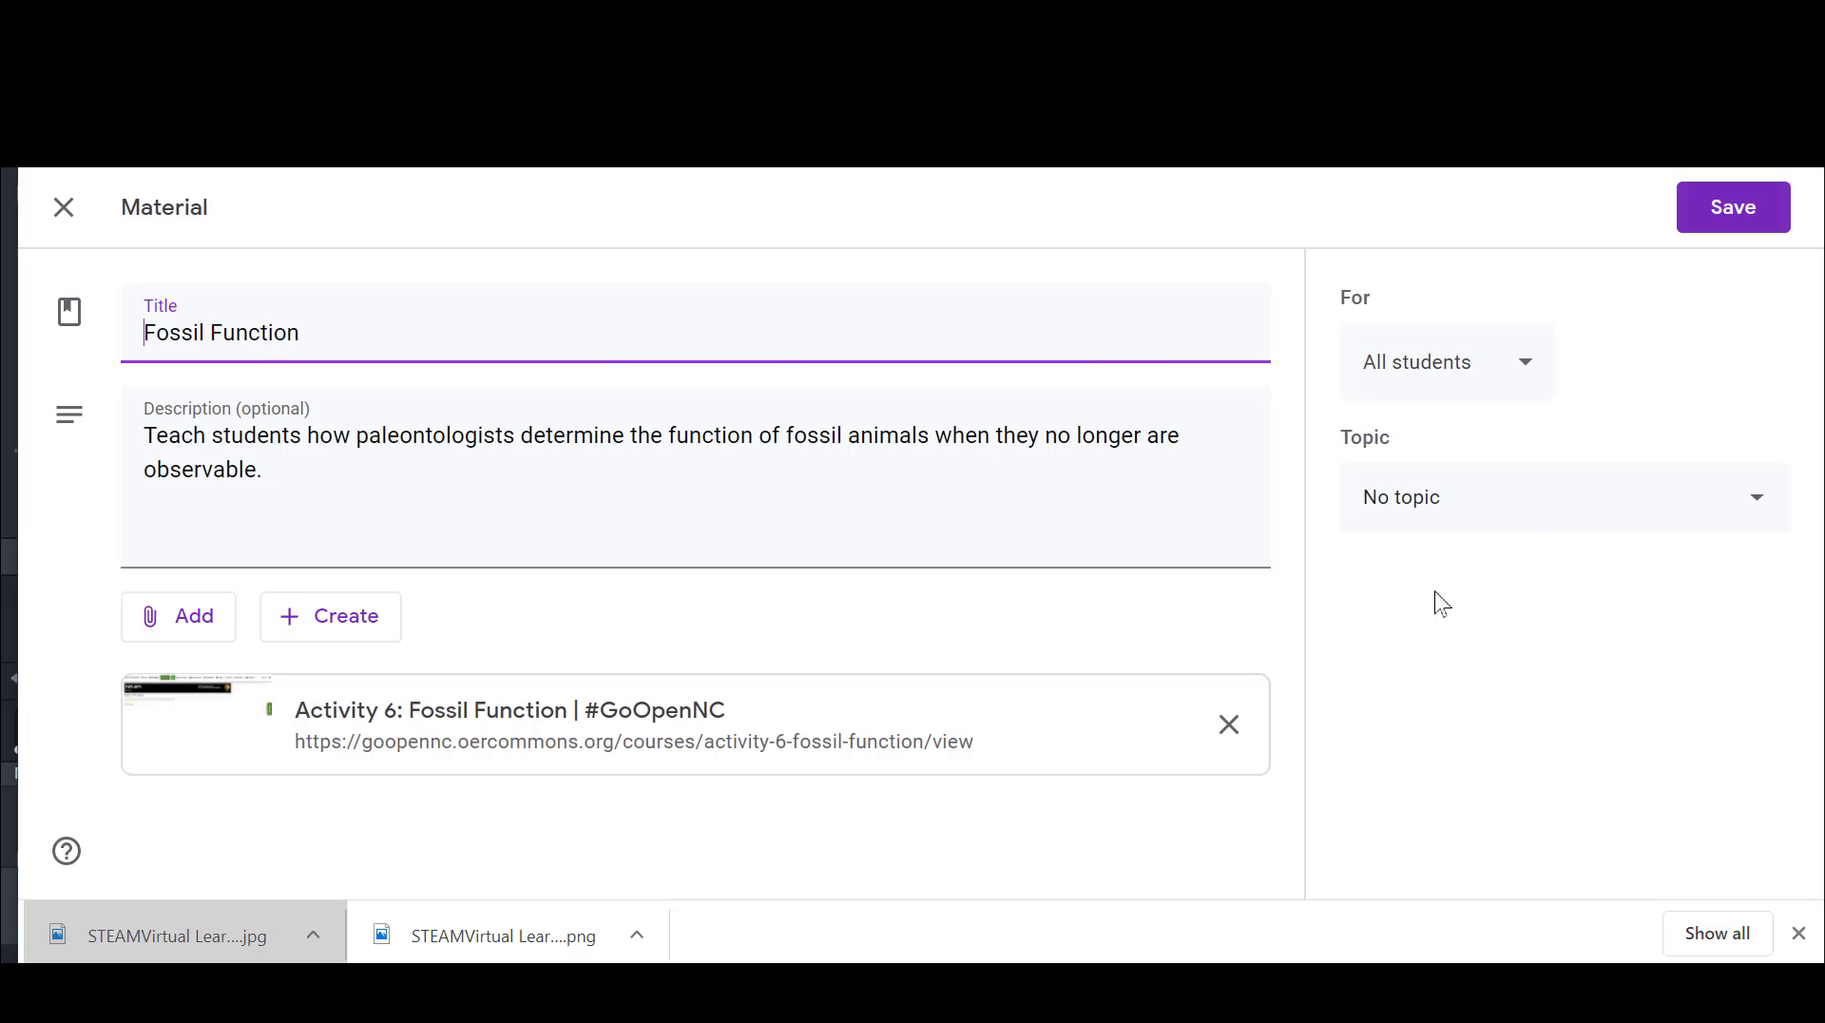
left_click(1575, 503)
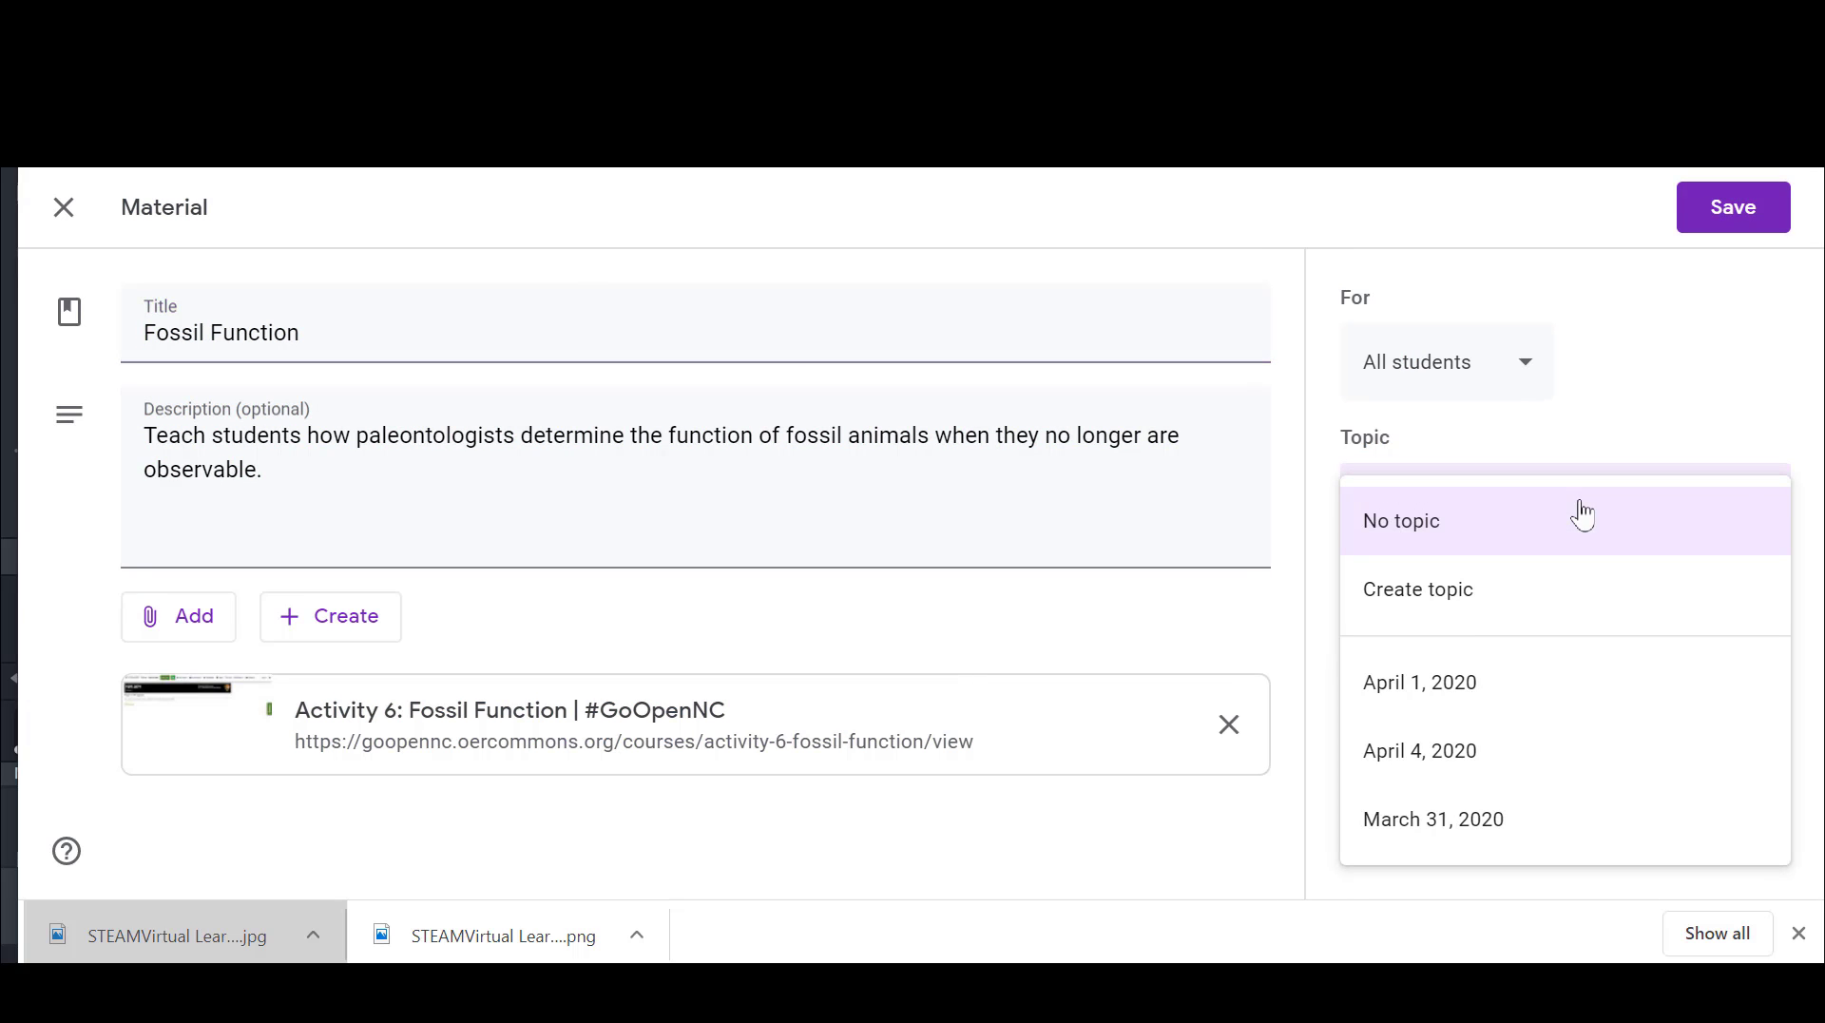
left_click(1495, 844)
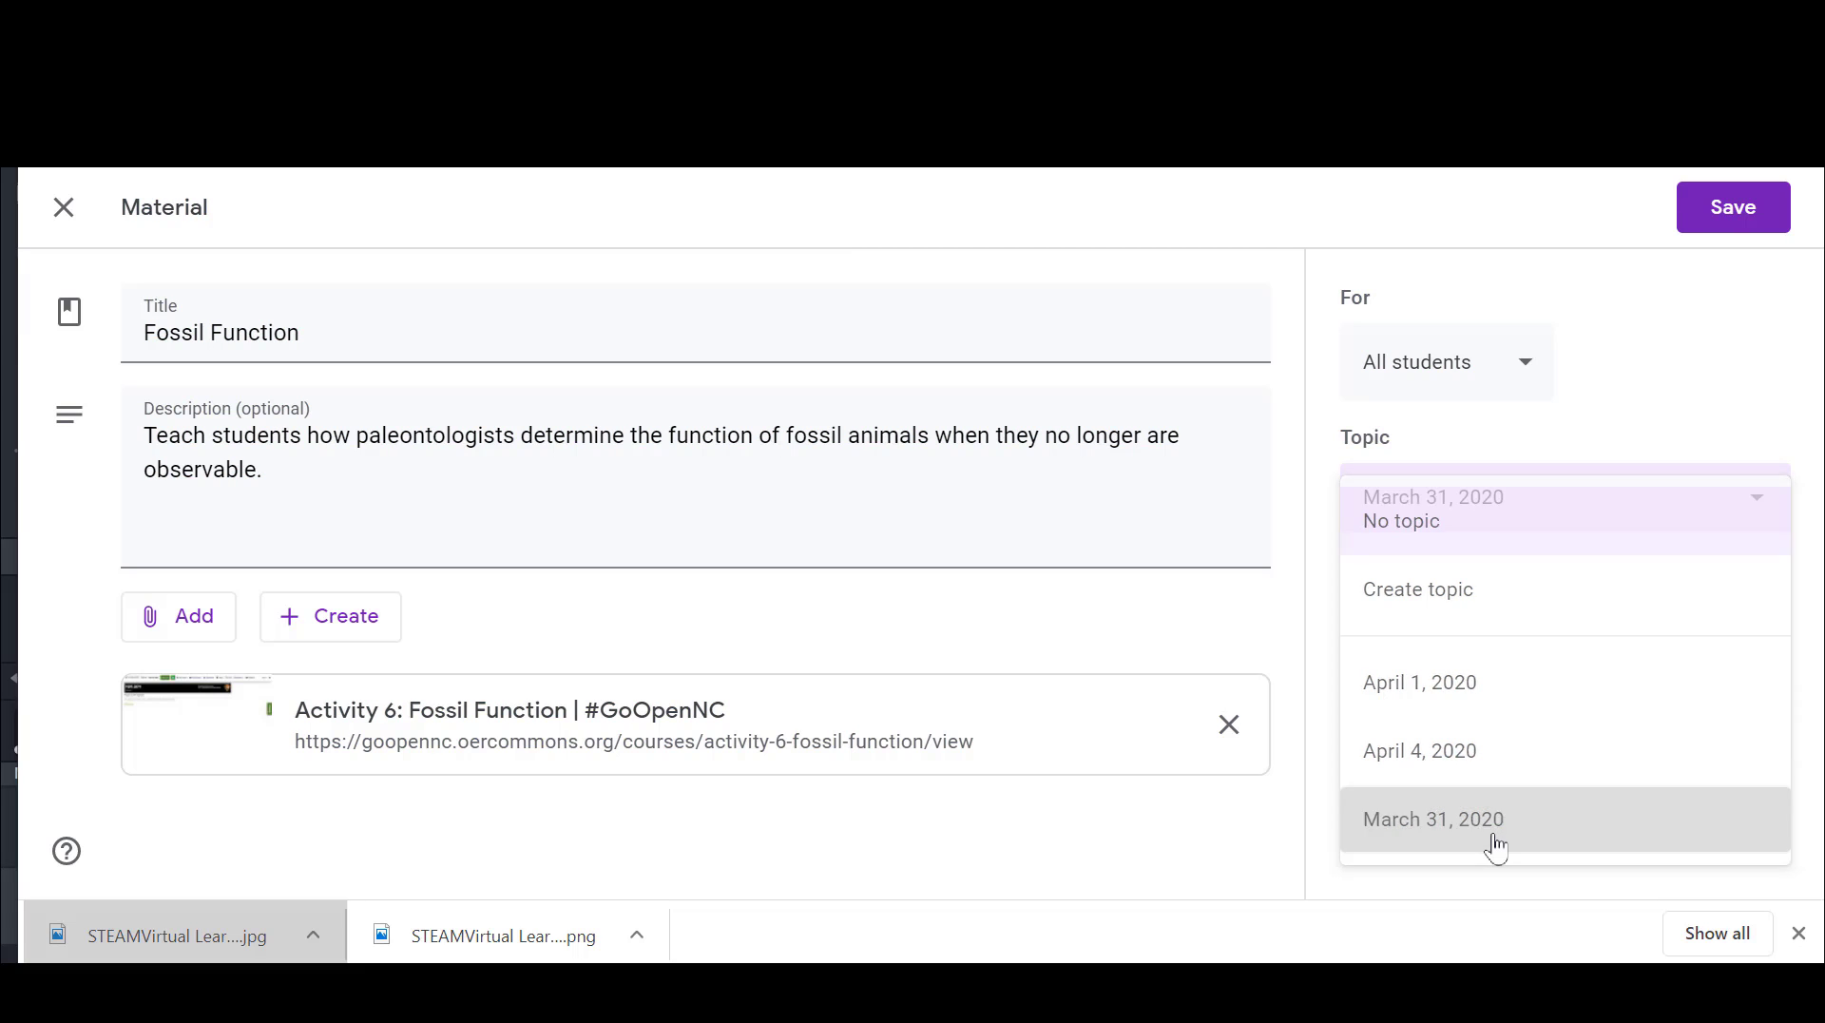
left_click(1747, 211)
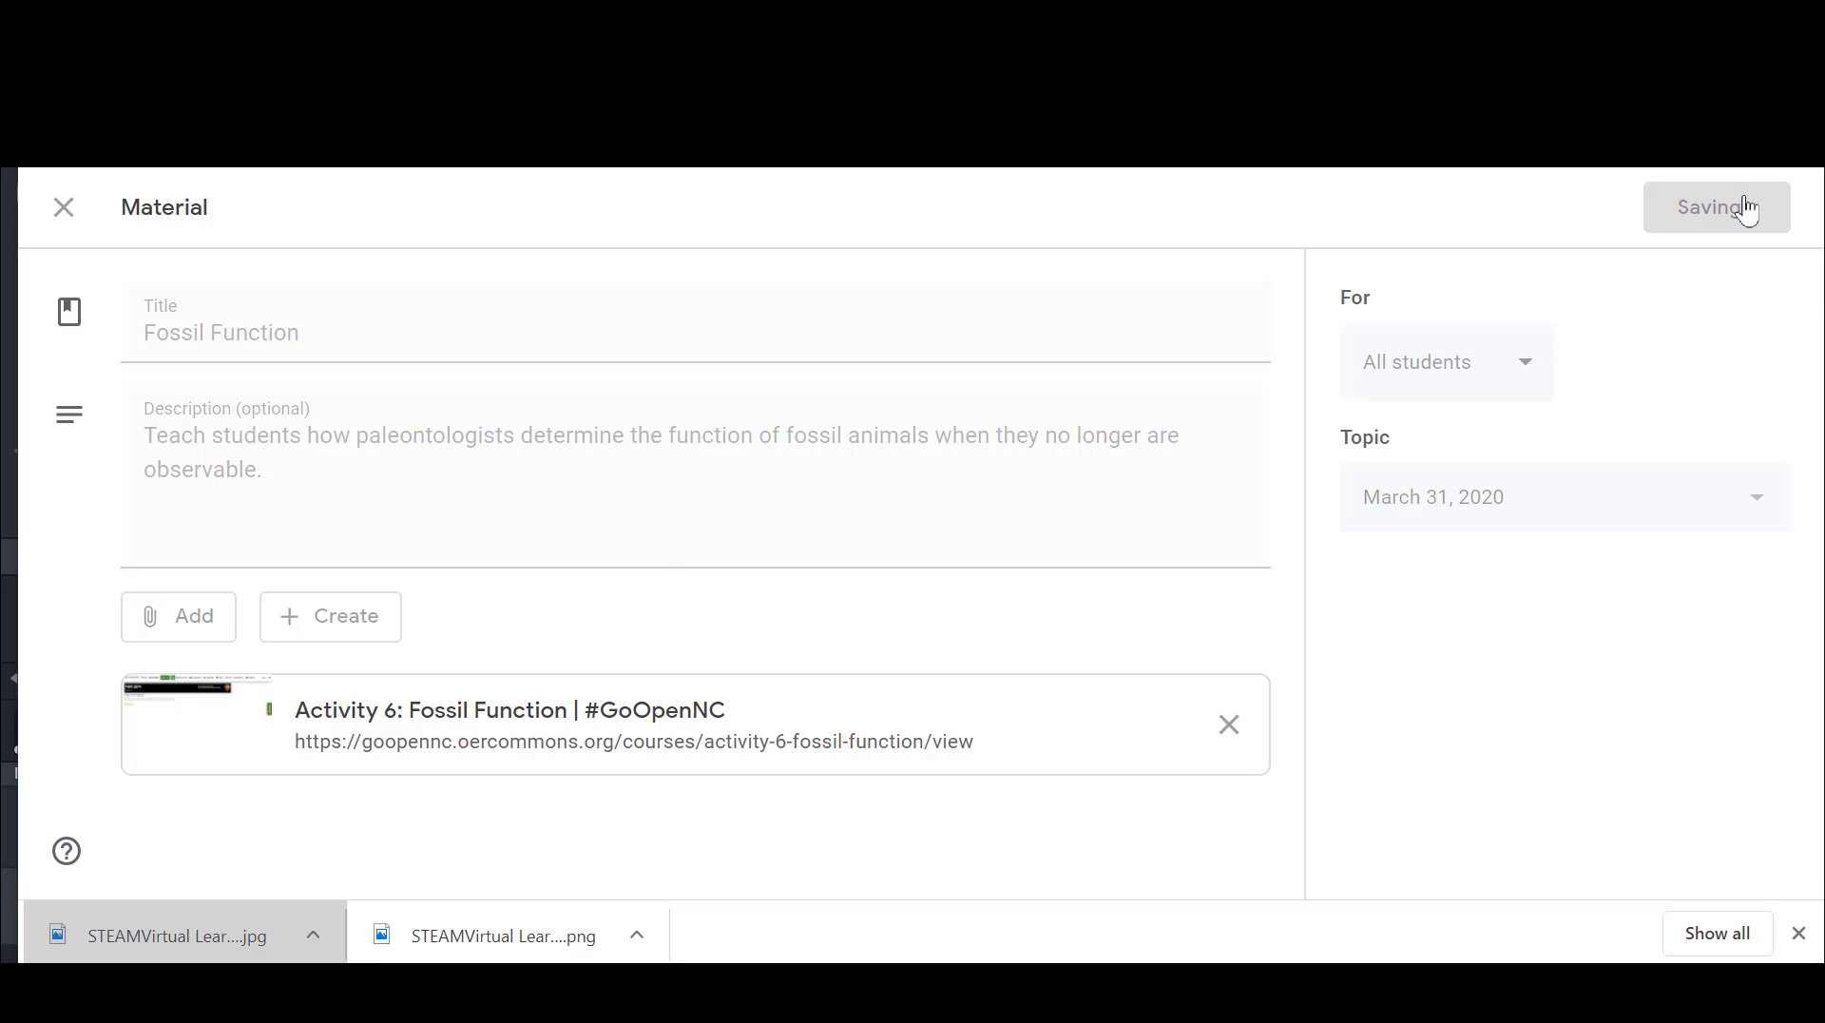
Step: Create a new assignment and title it "odd and even assignement"
left_click(628, 317)
left_click(660, 418)
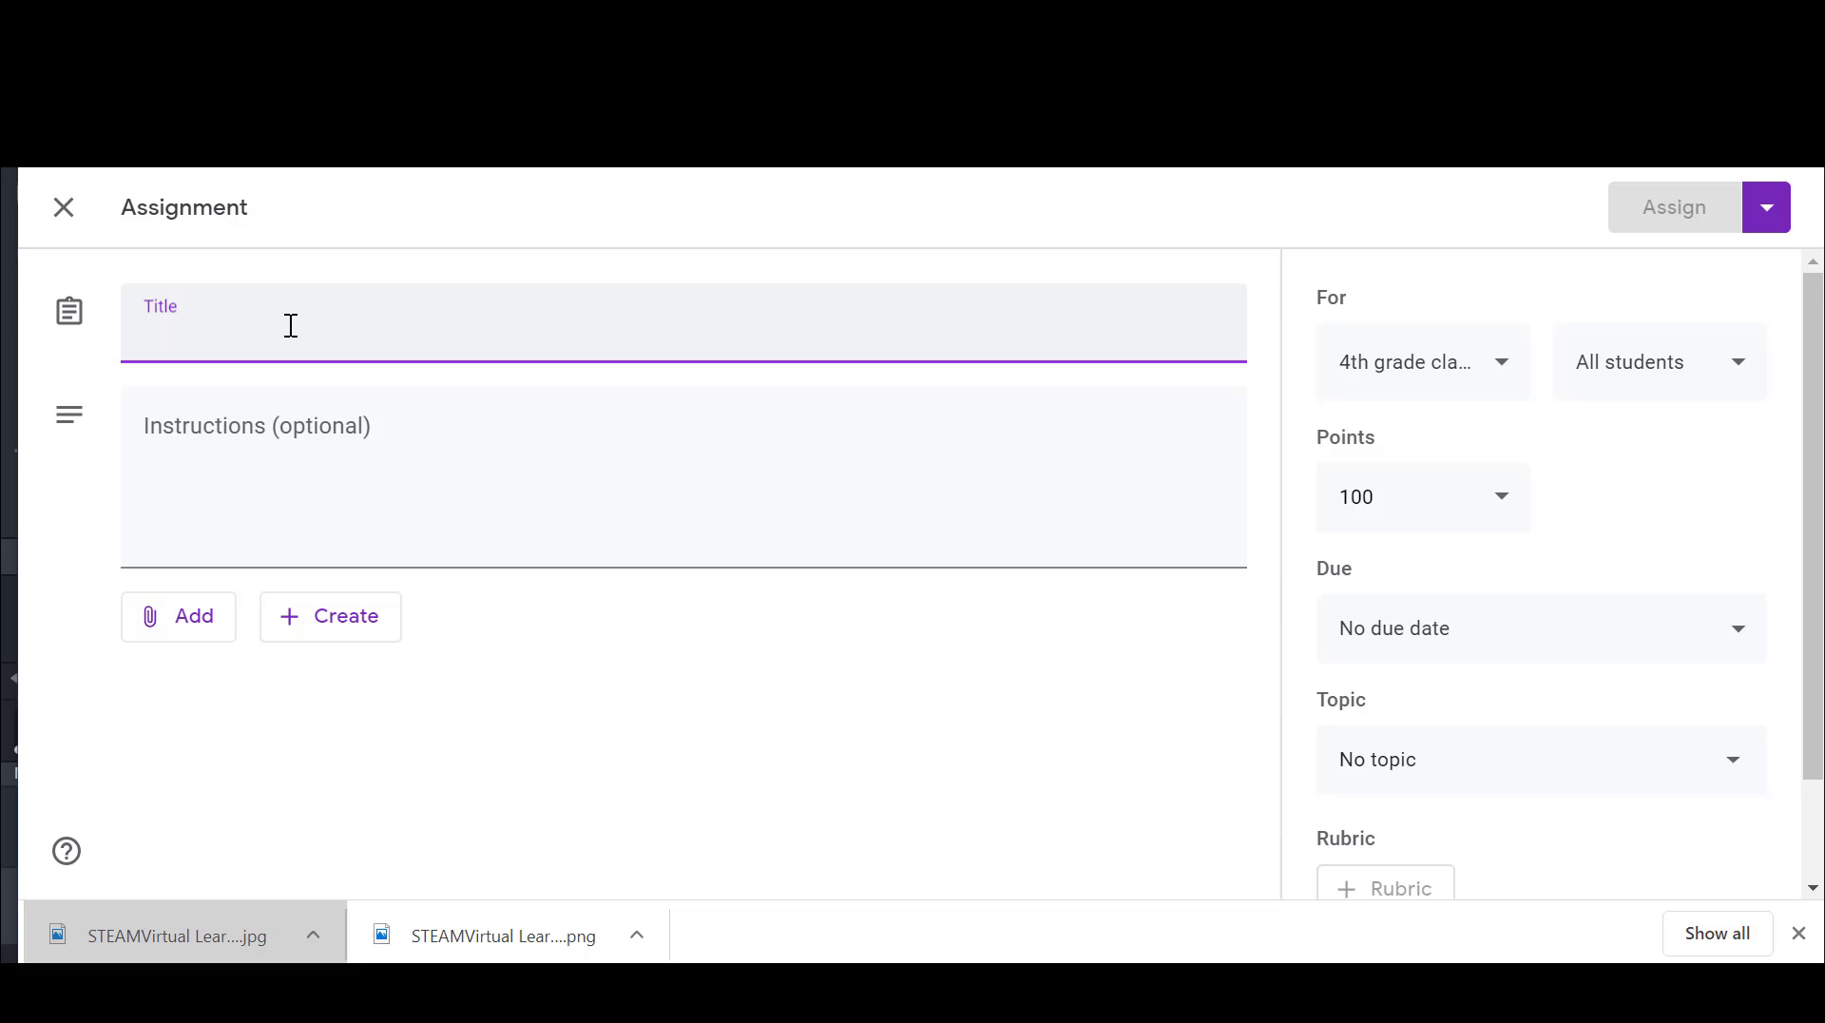
type("odd")
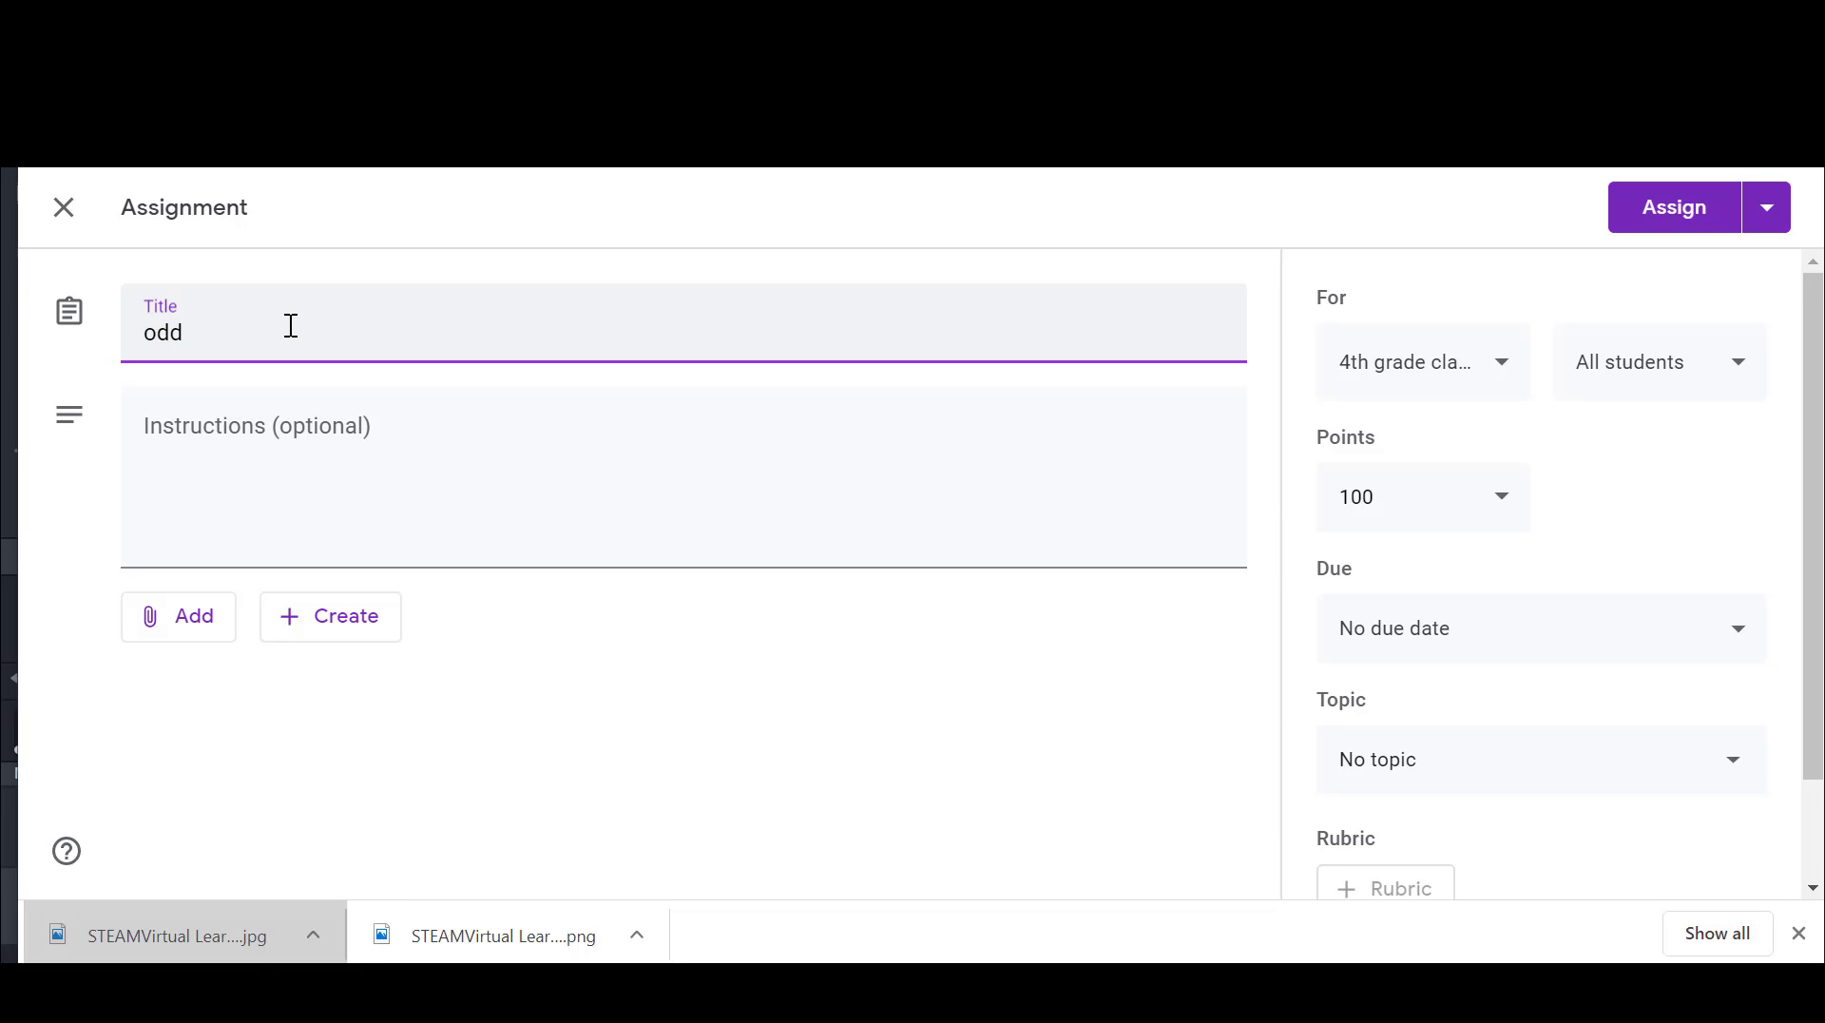
key("BackSpace")
type("d and even")
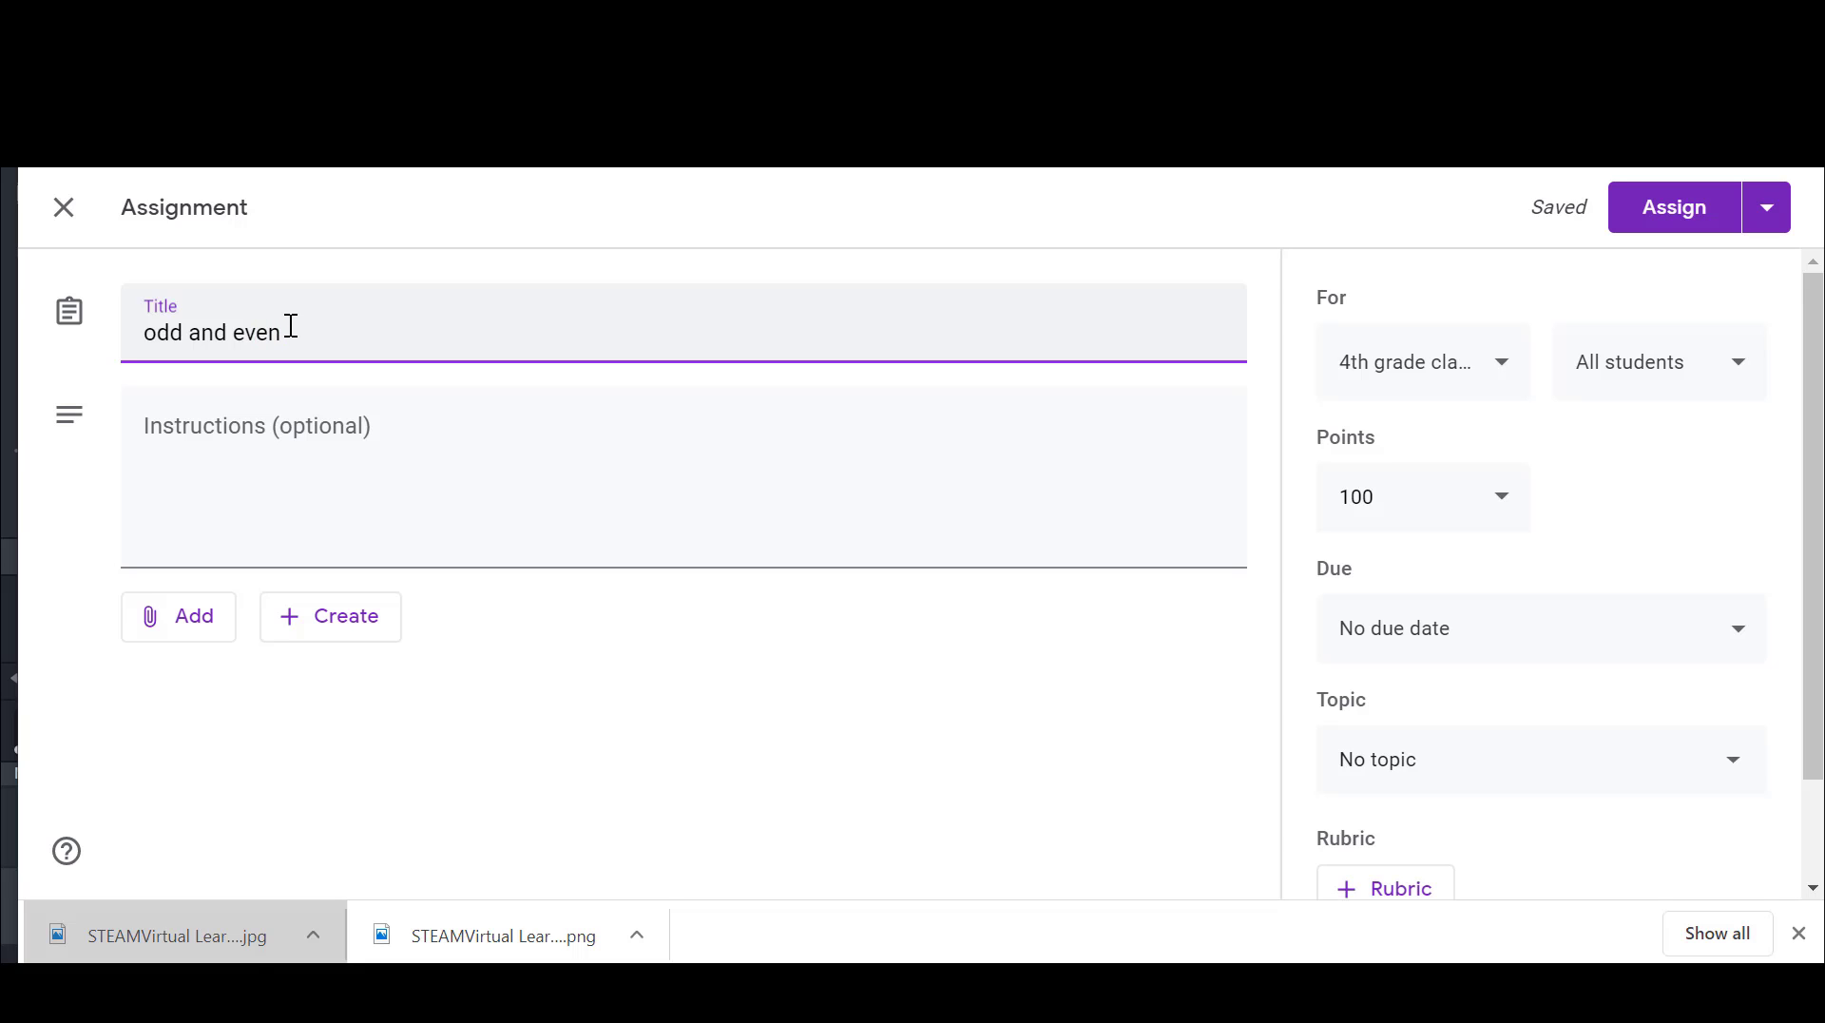
type(" assignement")
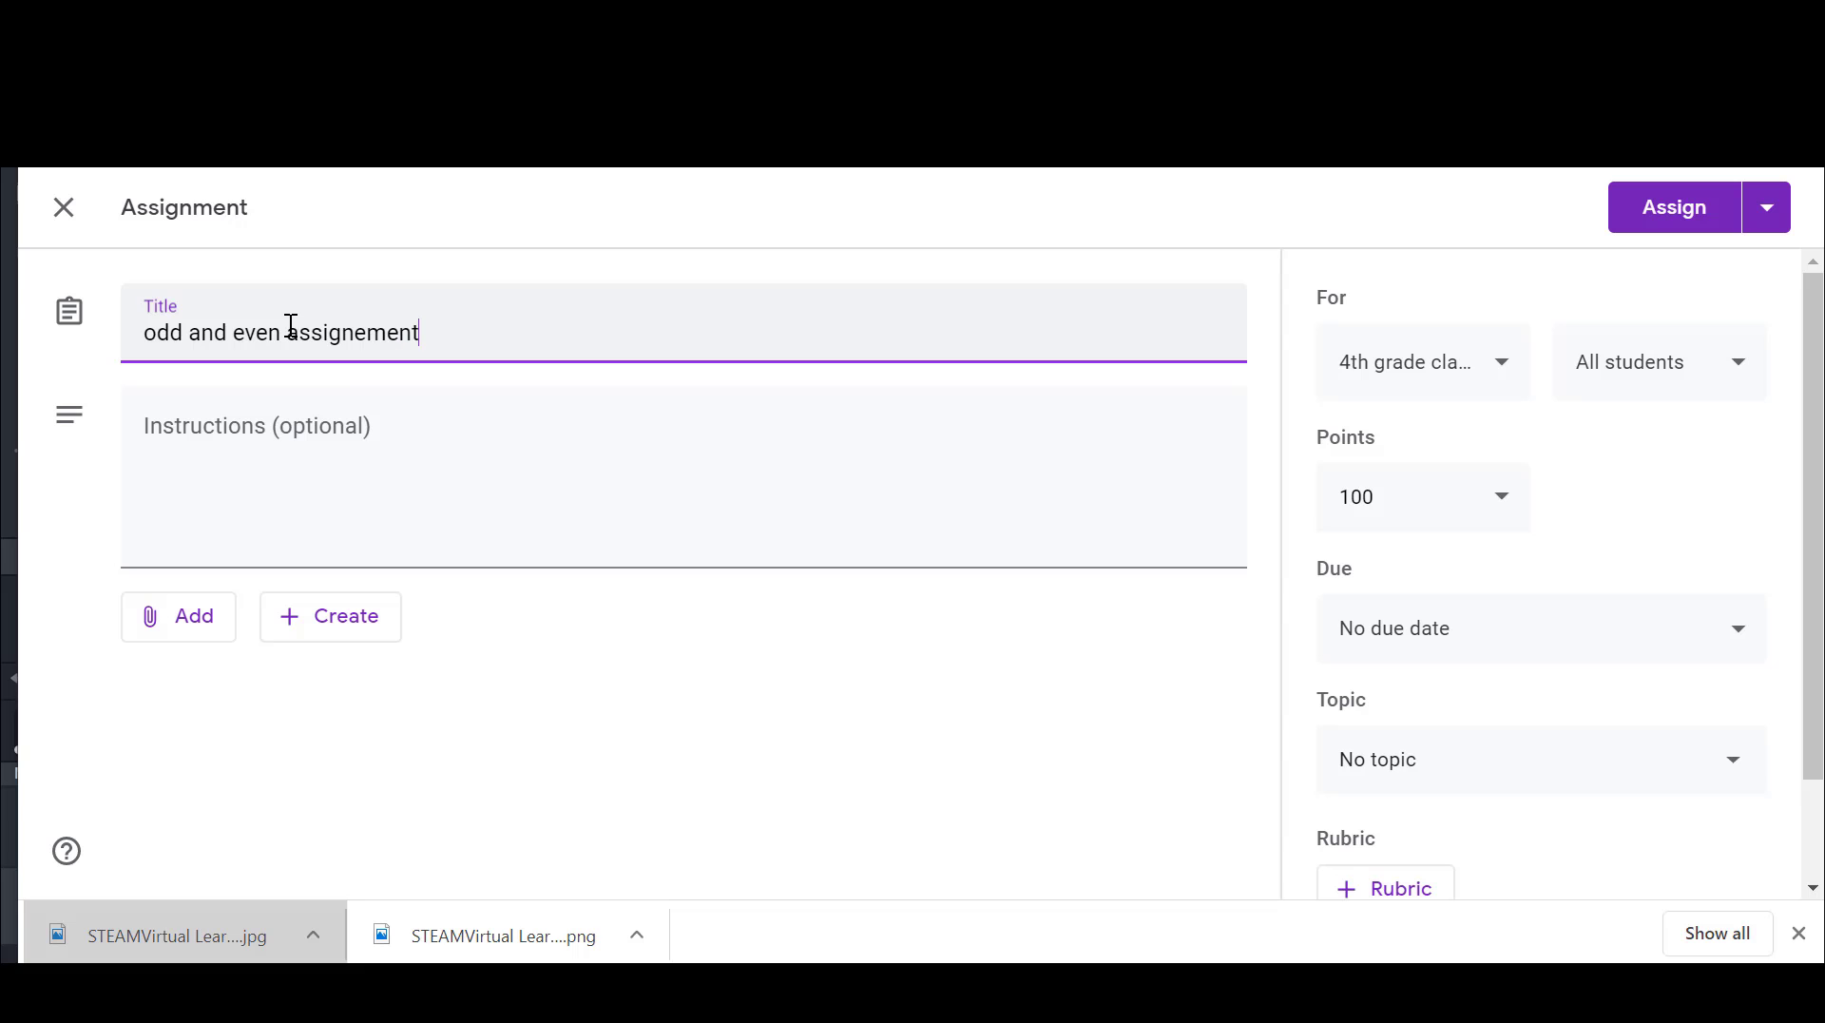
Step: Attach the "Number sort odd and even" slides from Google Drive and make a copy for each student
left_click(199, 625)
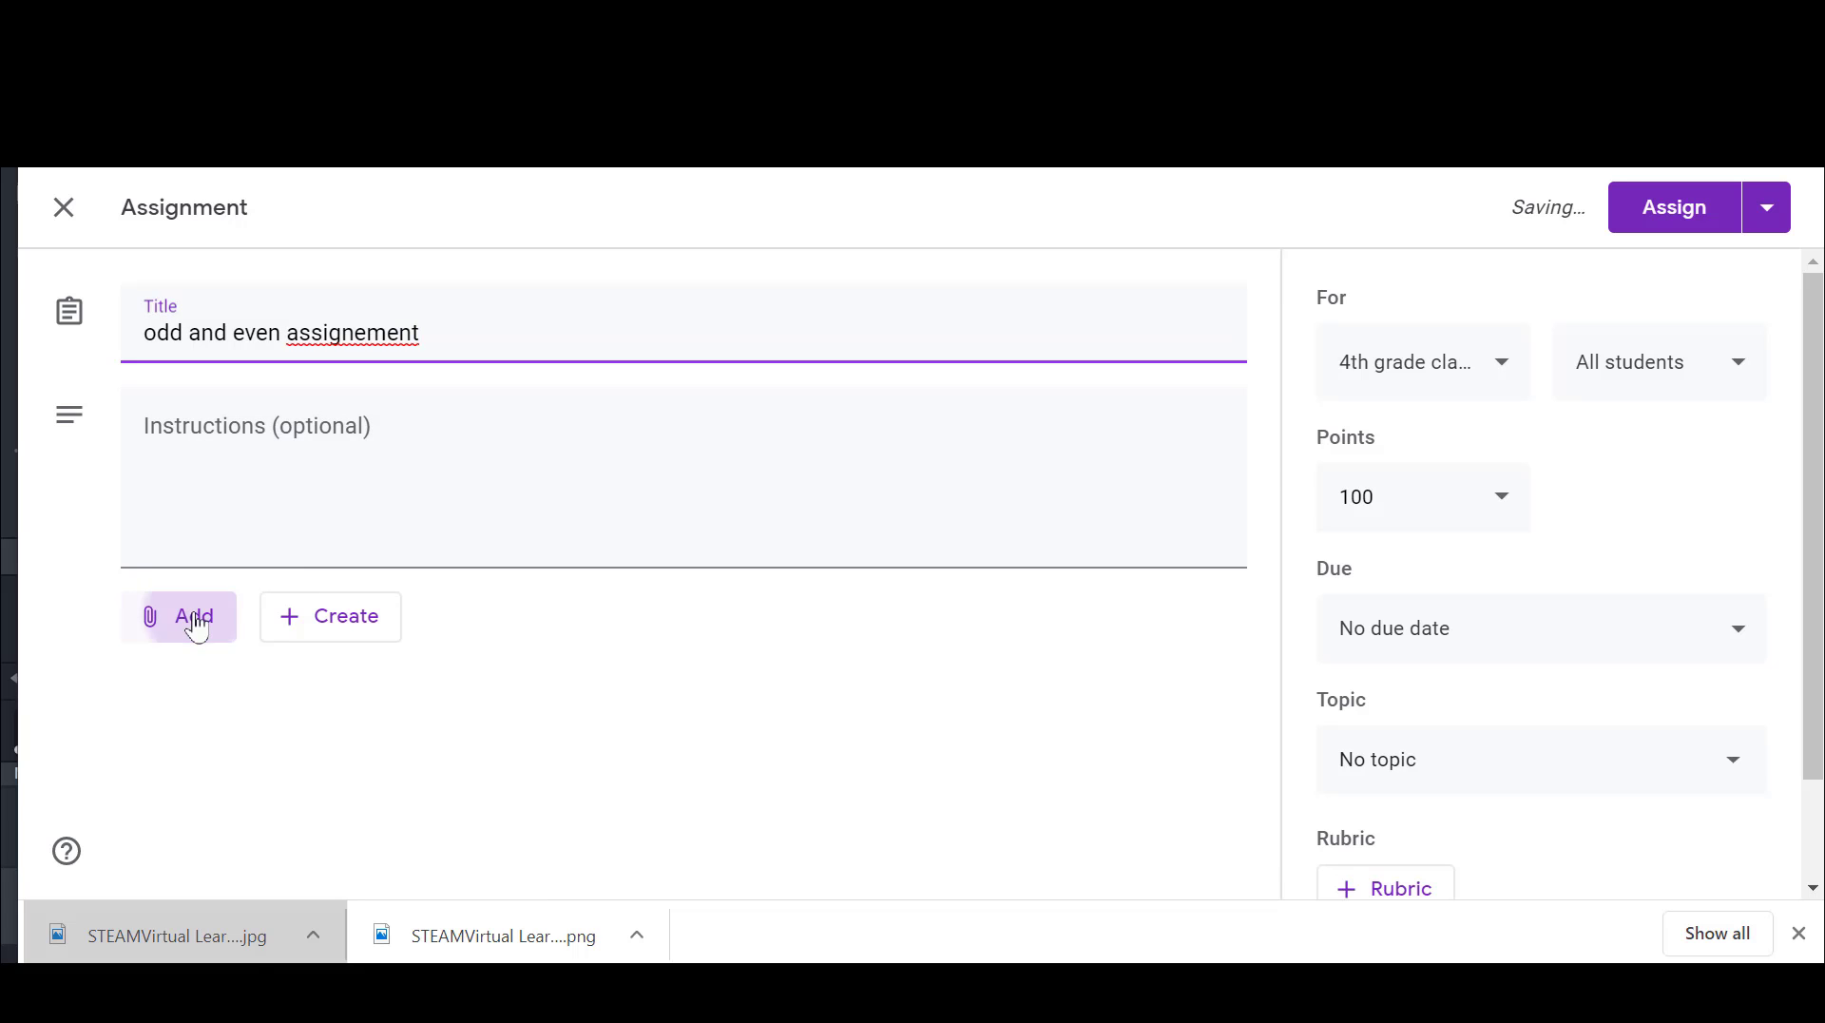
left_click(218, 679)
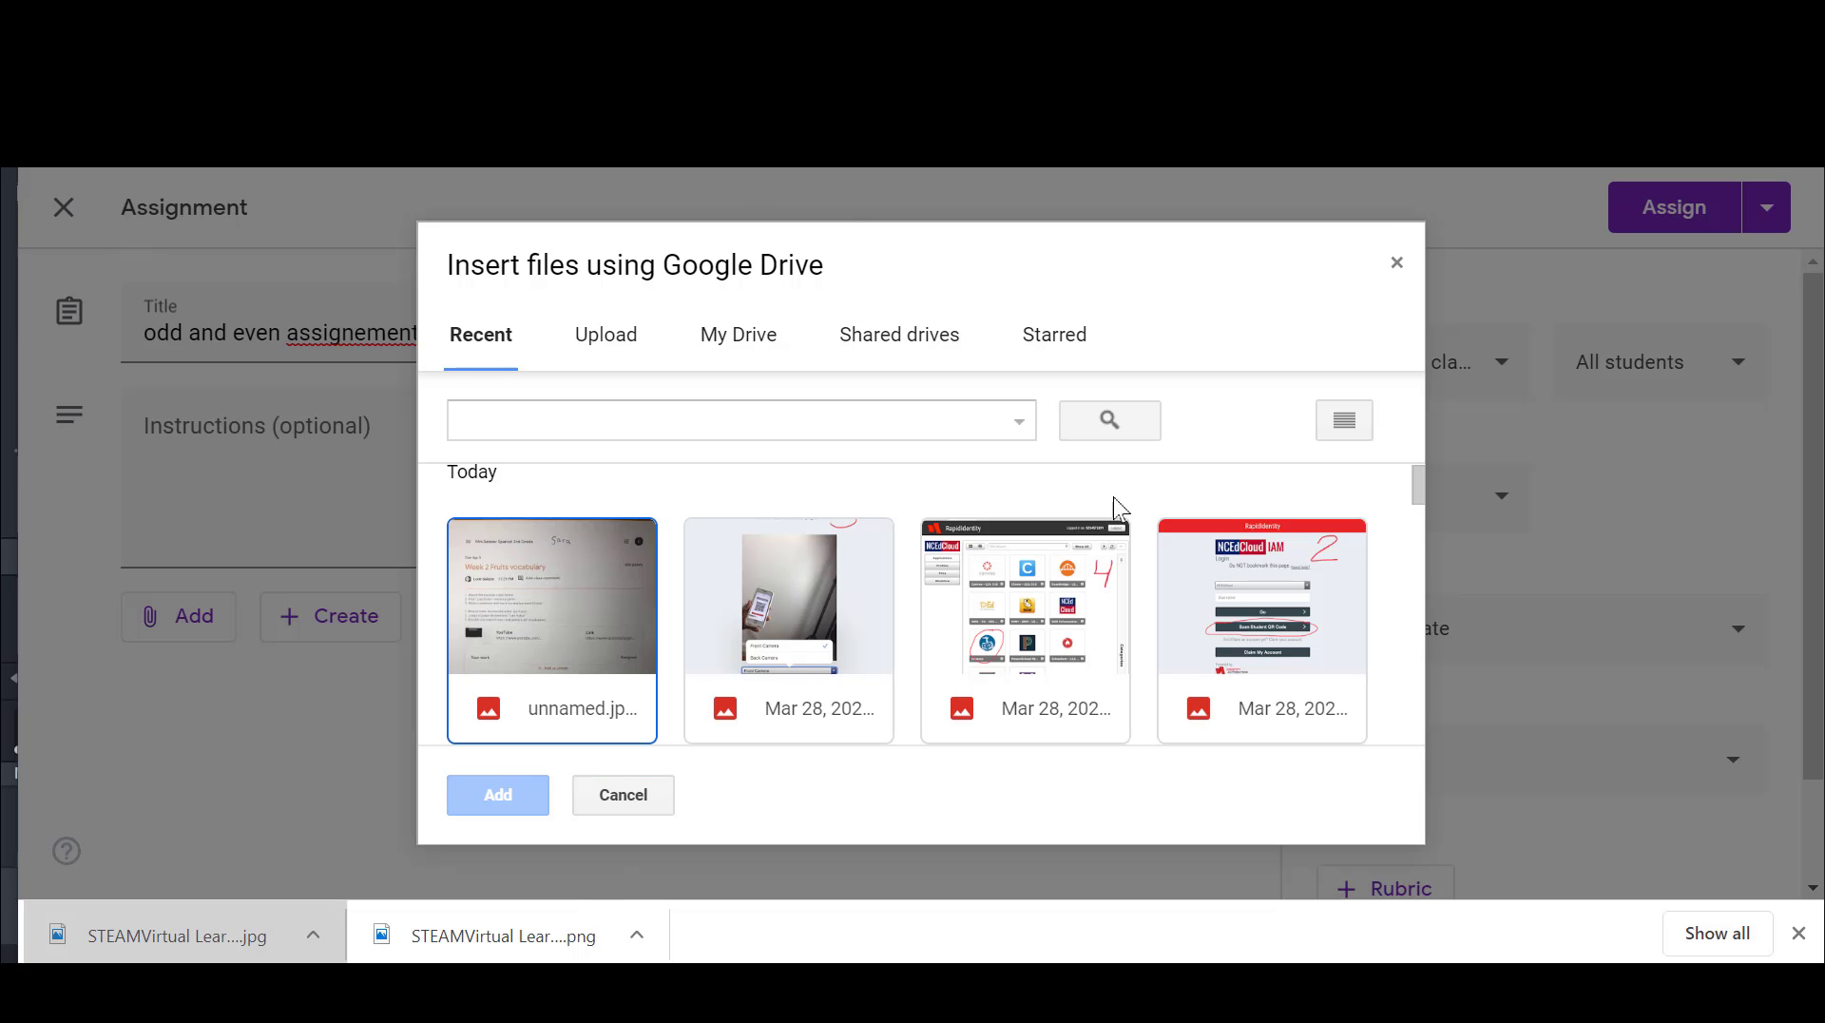
mouse_move(1418, 478)
left_mouse_down()
mouse_move(1420, 512)
mouse_move(1417, 489)
left_mouse_up()
left_click(1310, 656)
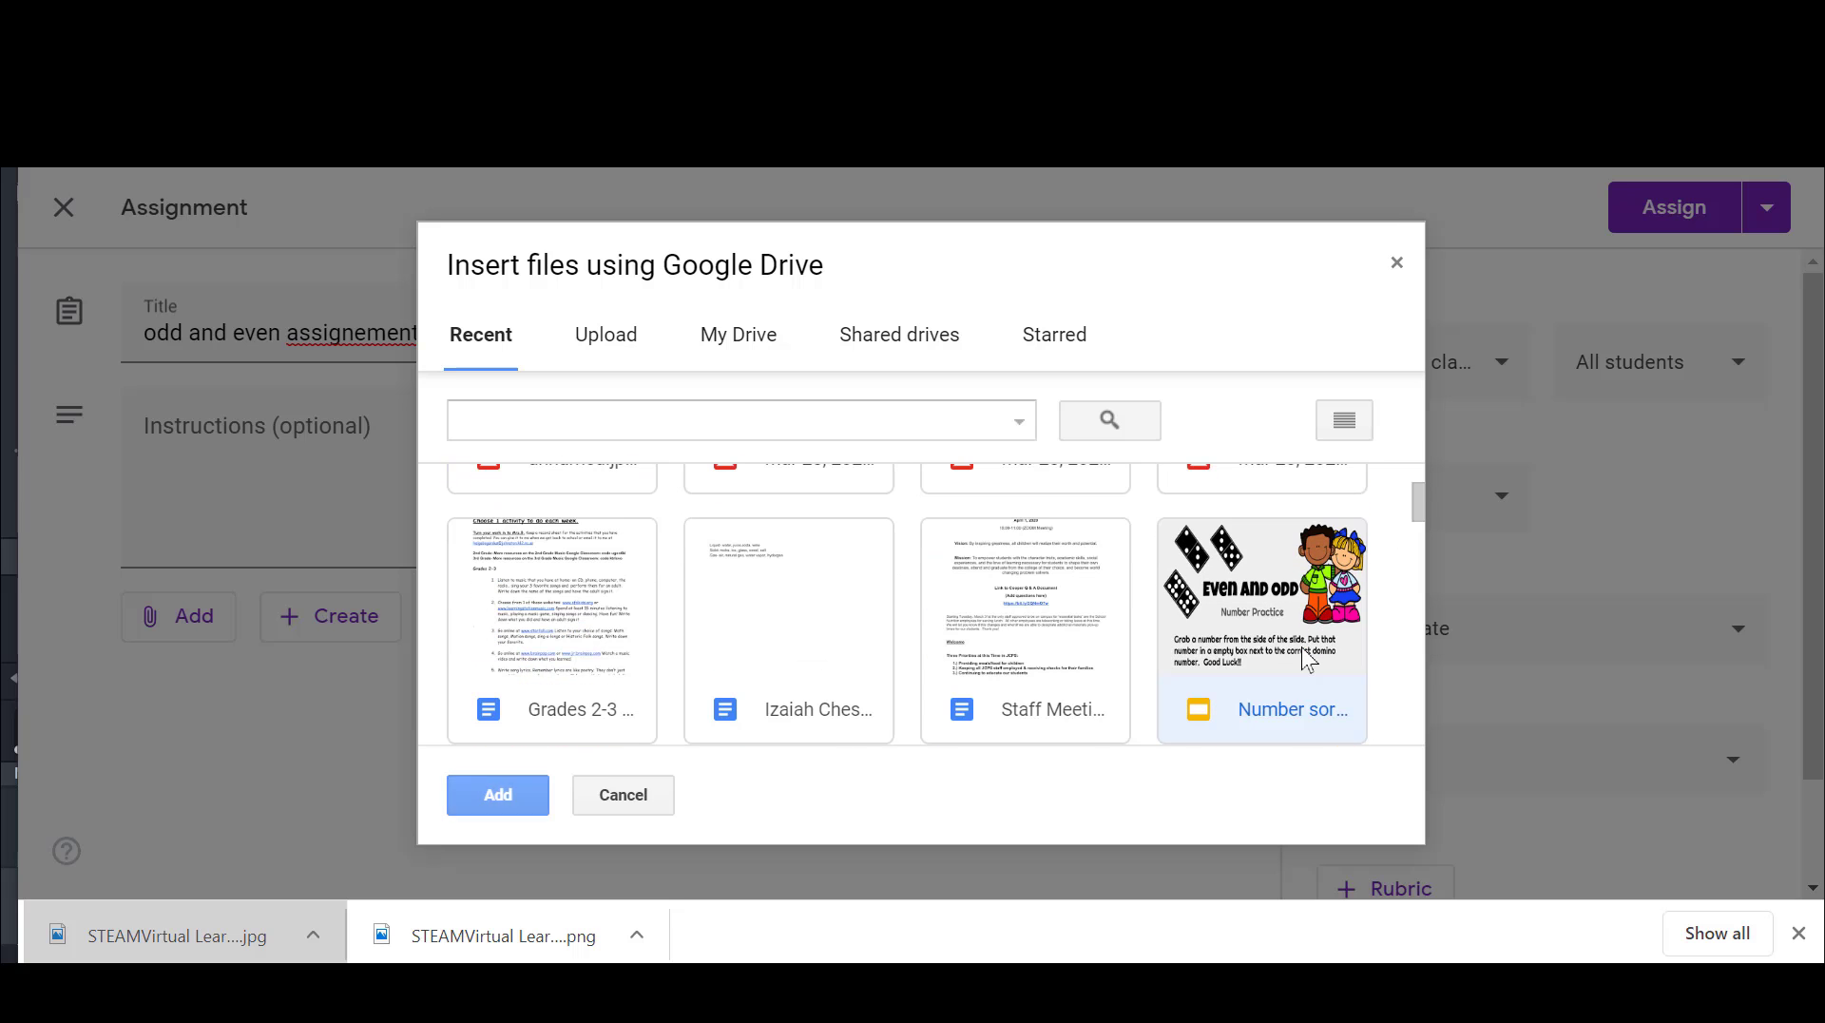
left_click(489, 815)
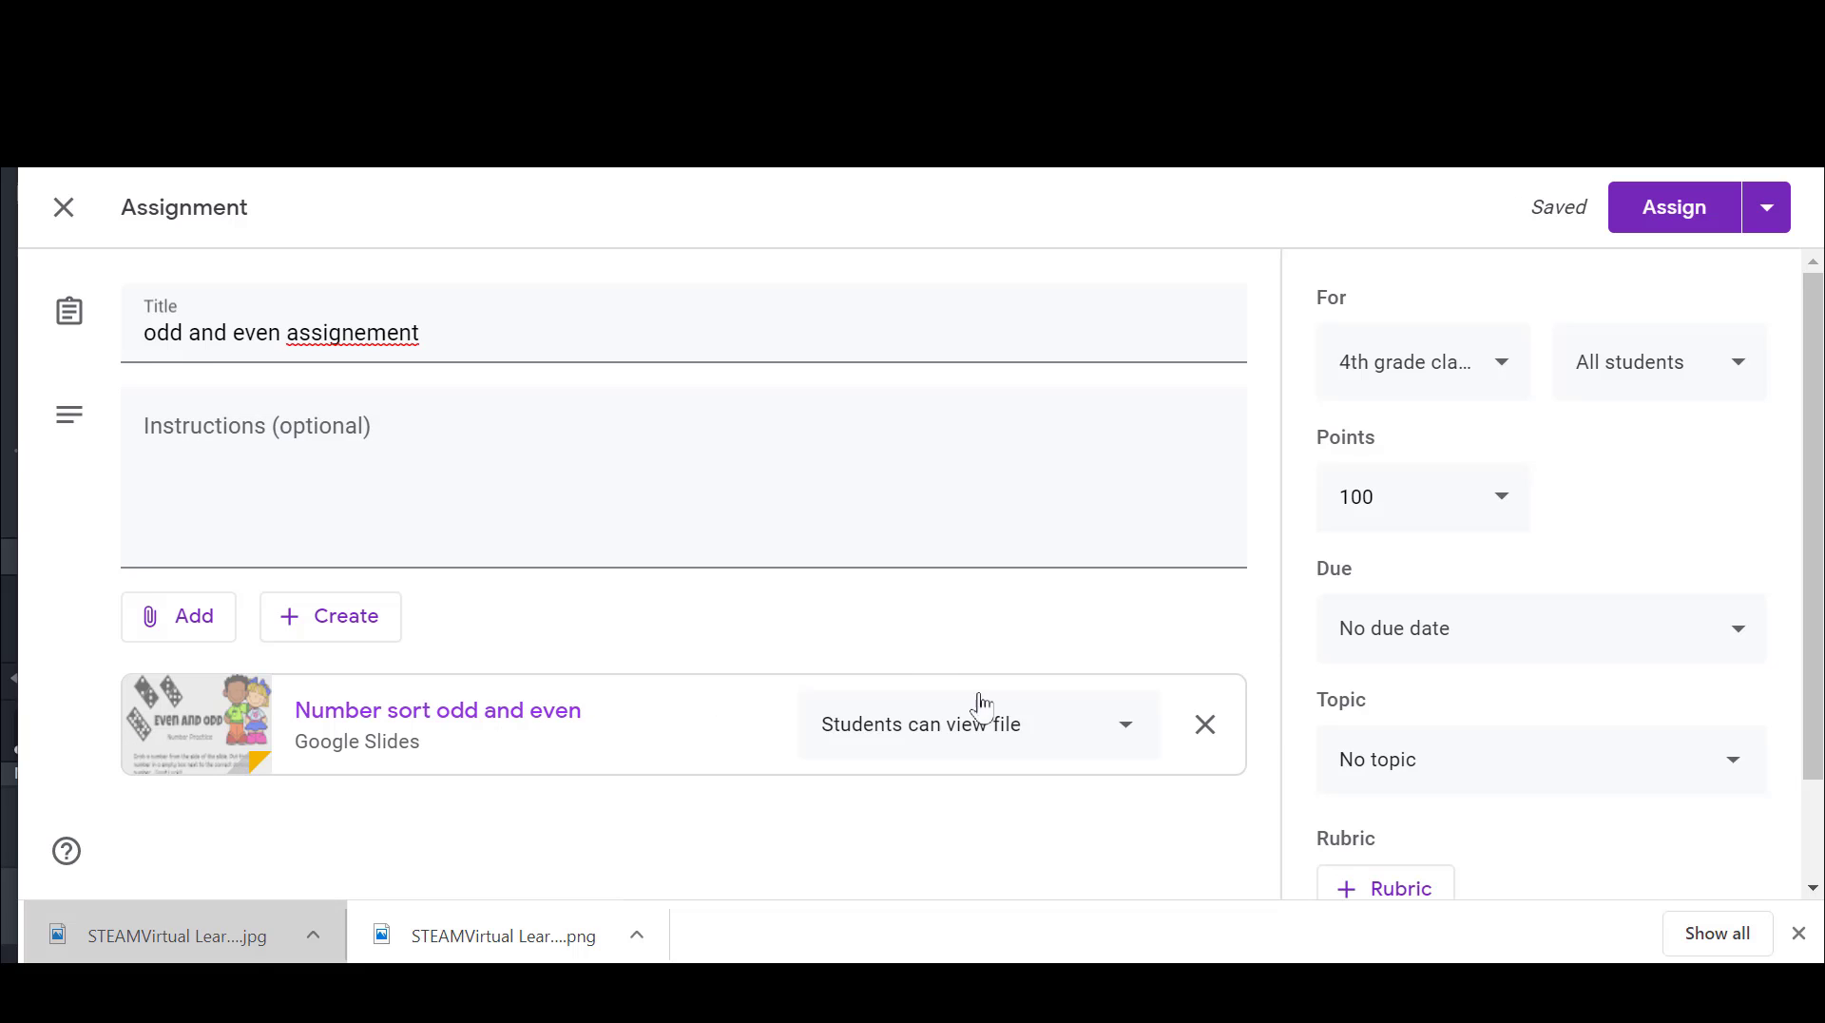
left_click(1122, 730)
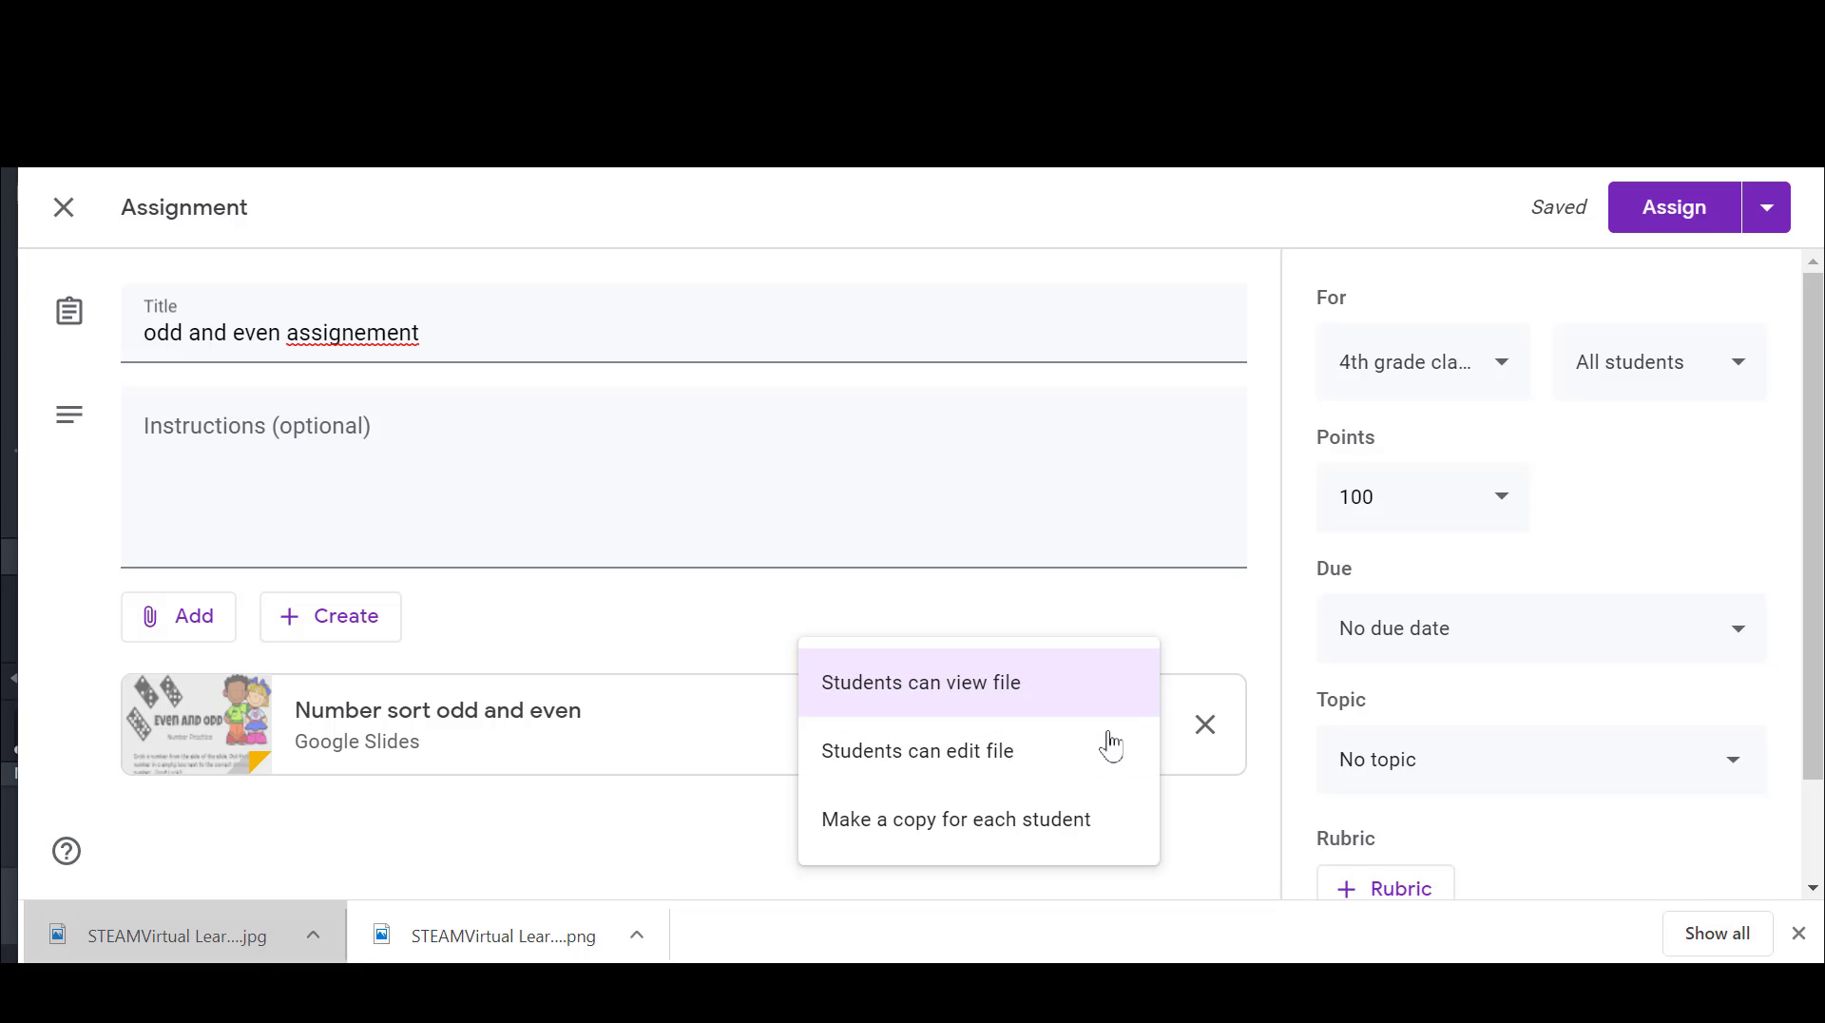
left_click(1104, 827)
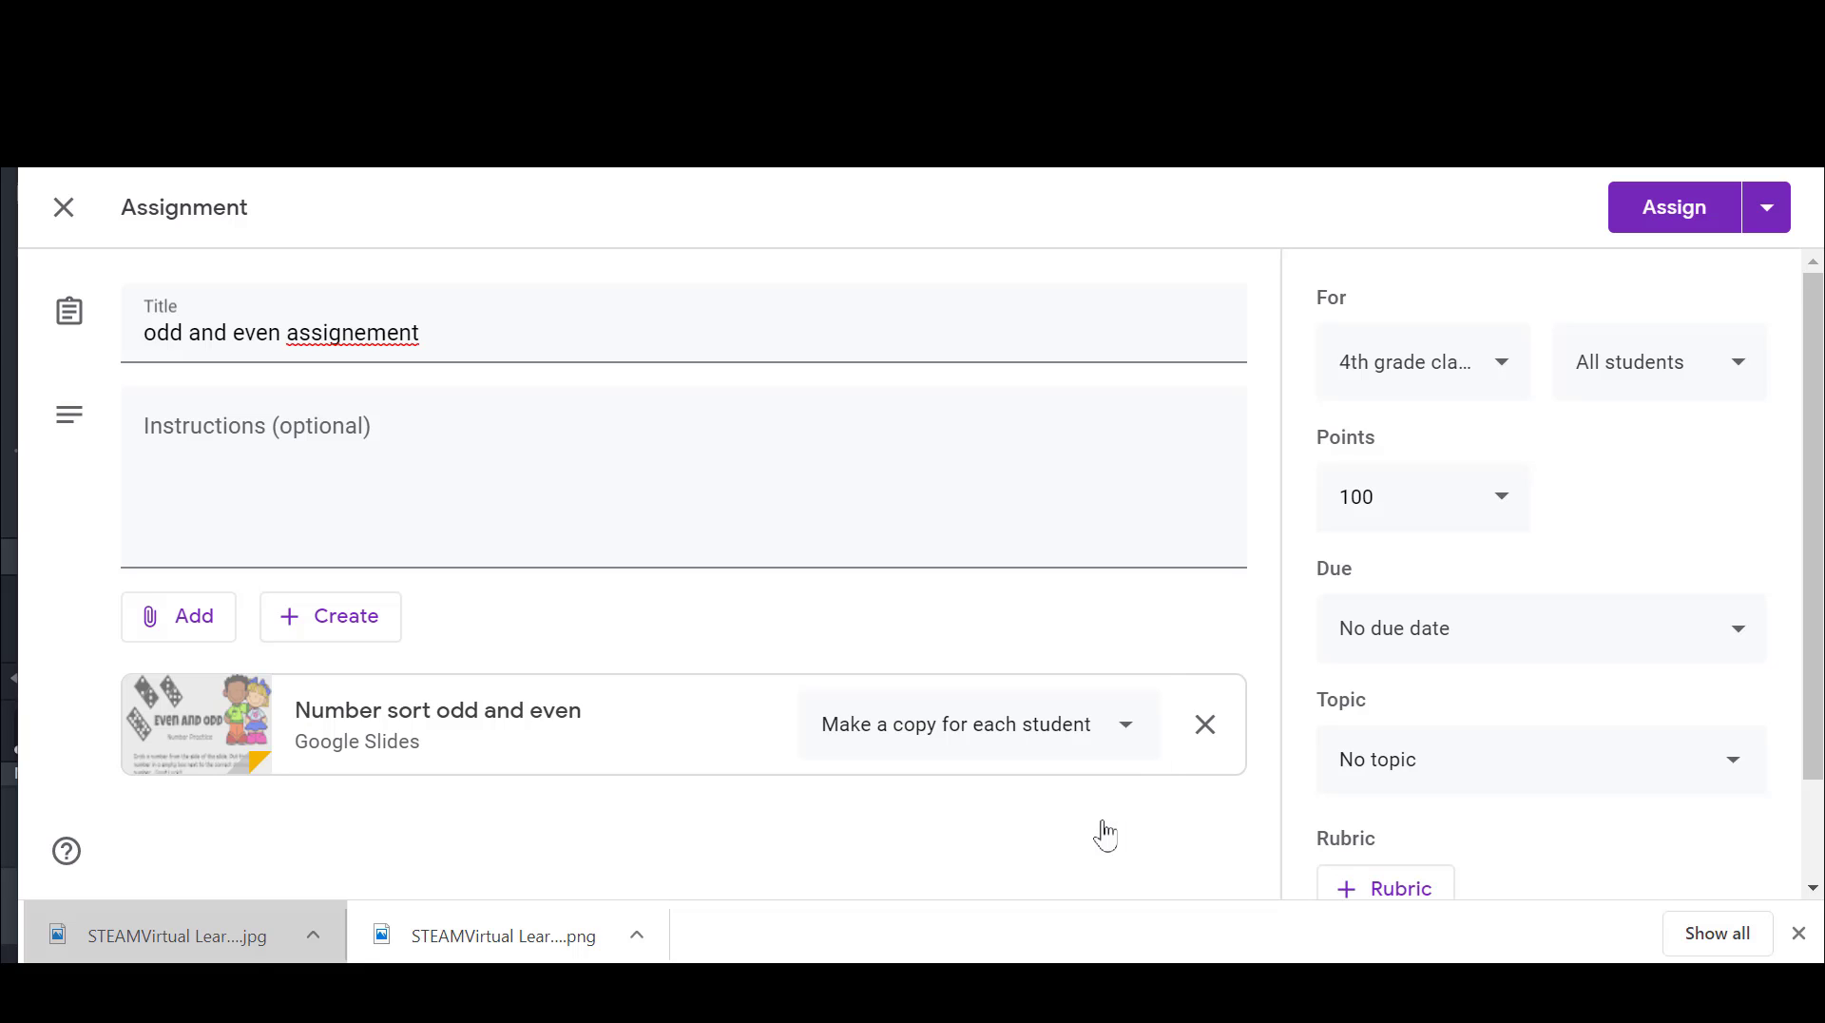
Step: Correct the spelling in the assignment title so it reads "odd and even assignment"
left_click(370, 331)
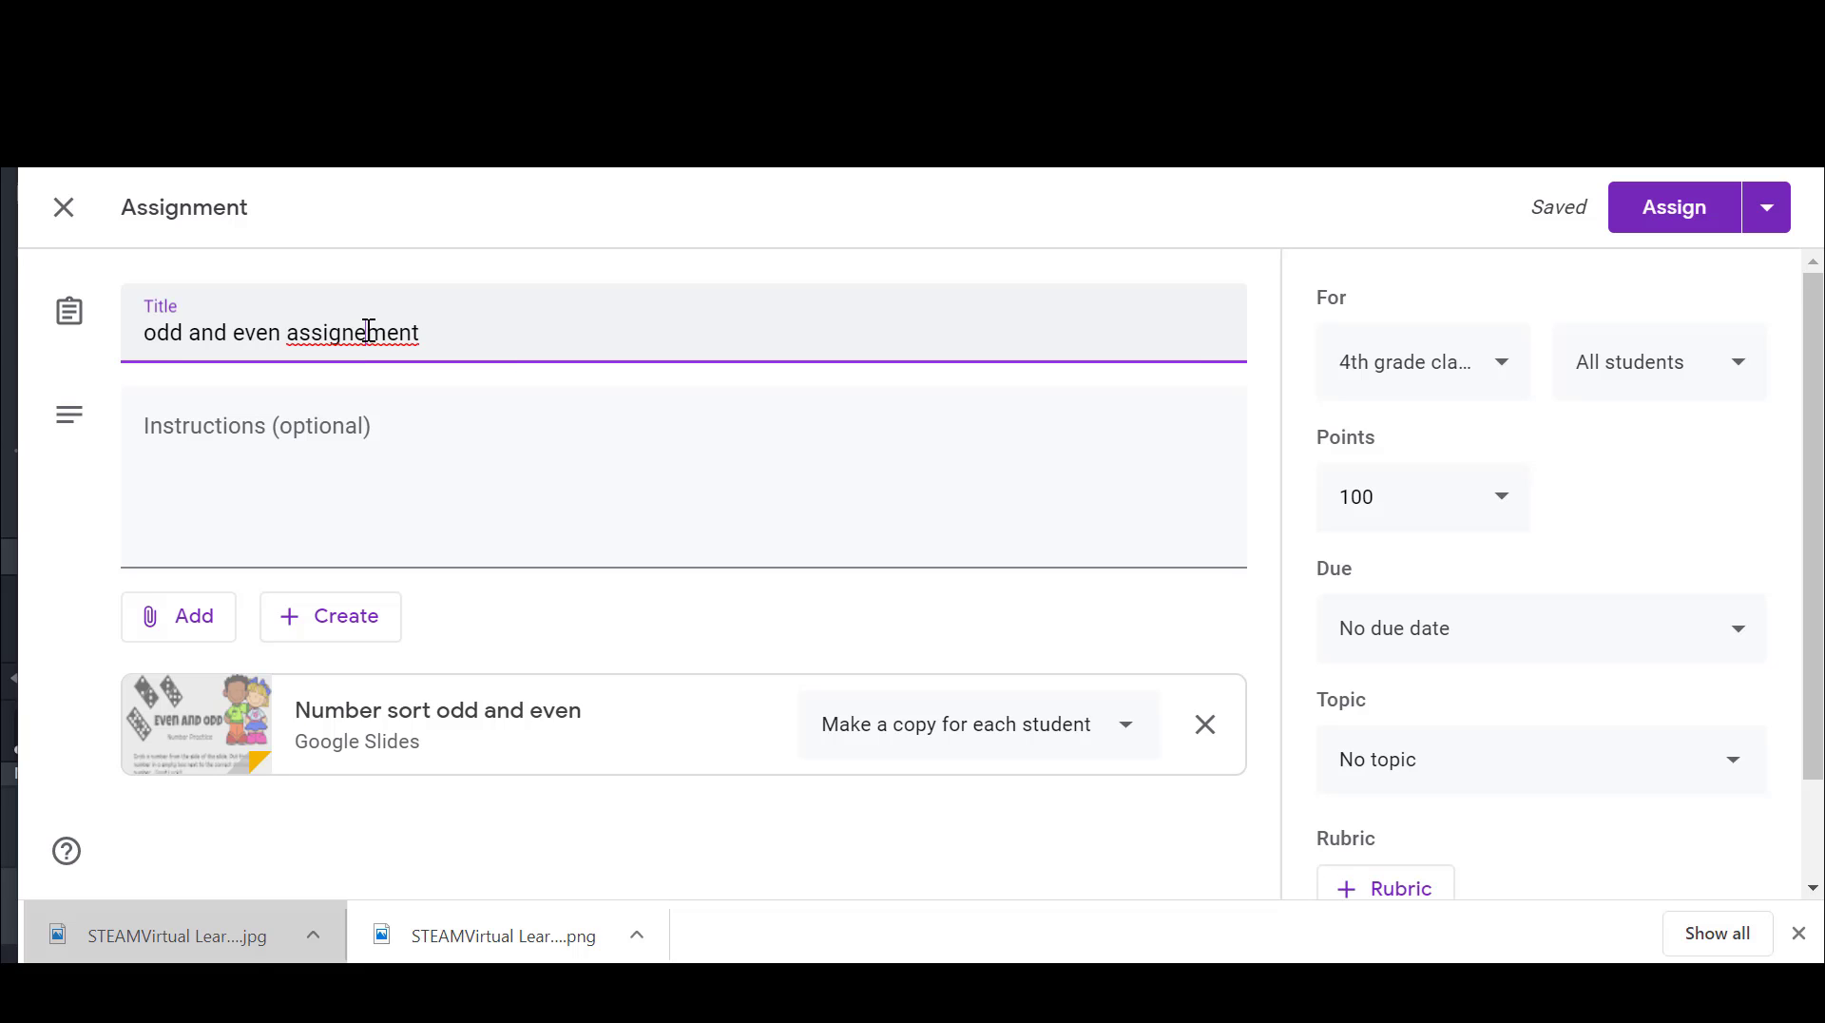
key("BackSpace")
Step: Check the options for which classes and which students receive the assignment
left_click(1467, 376)
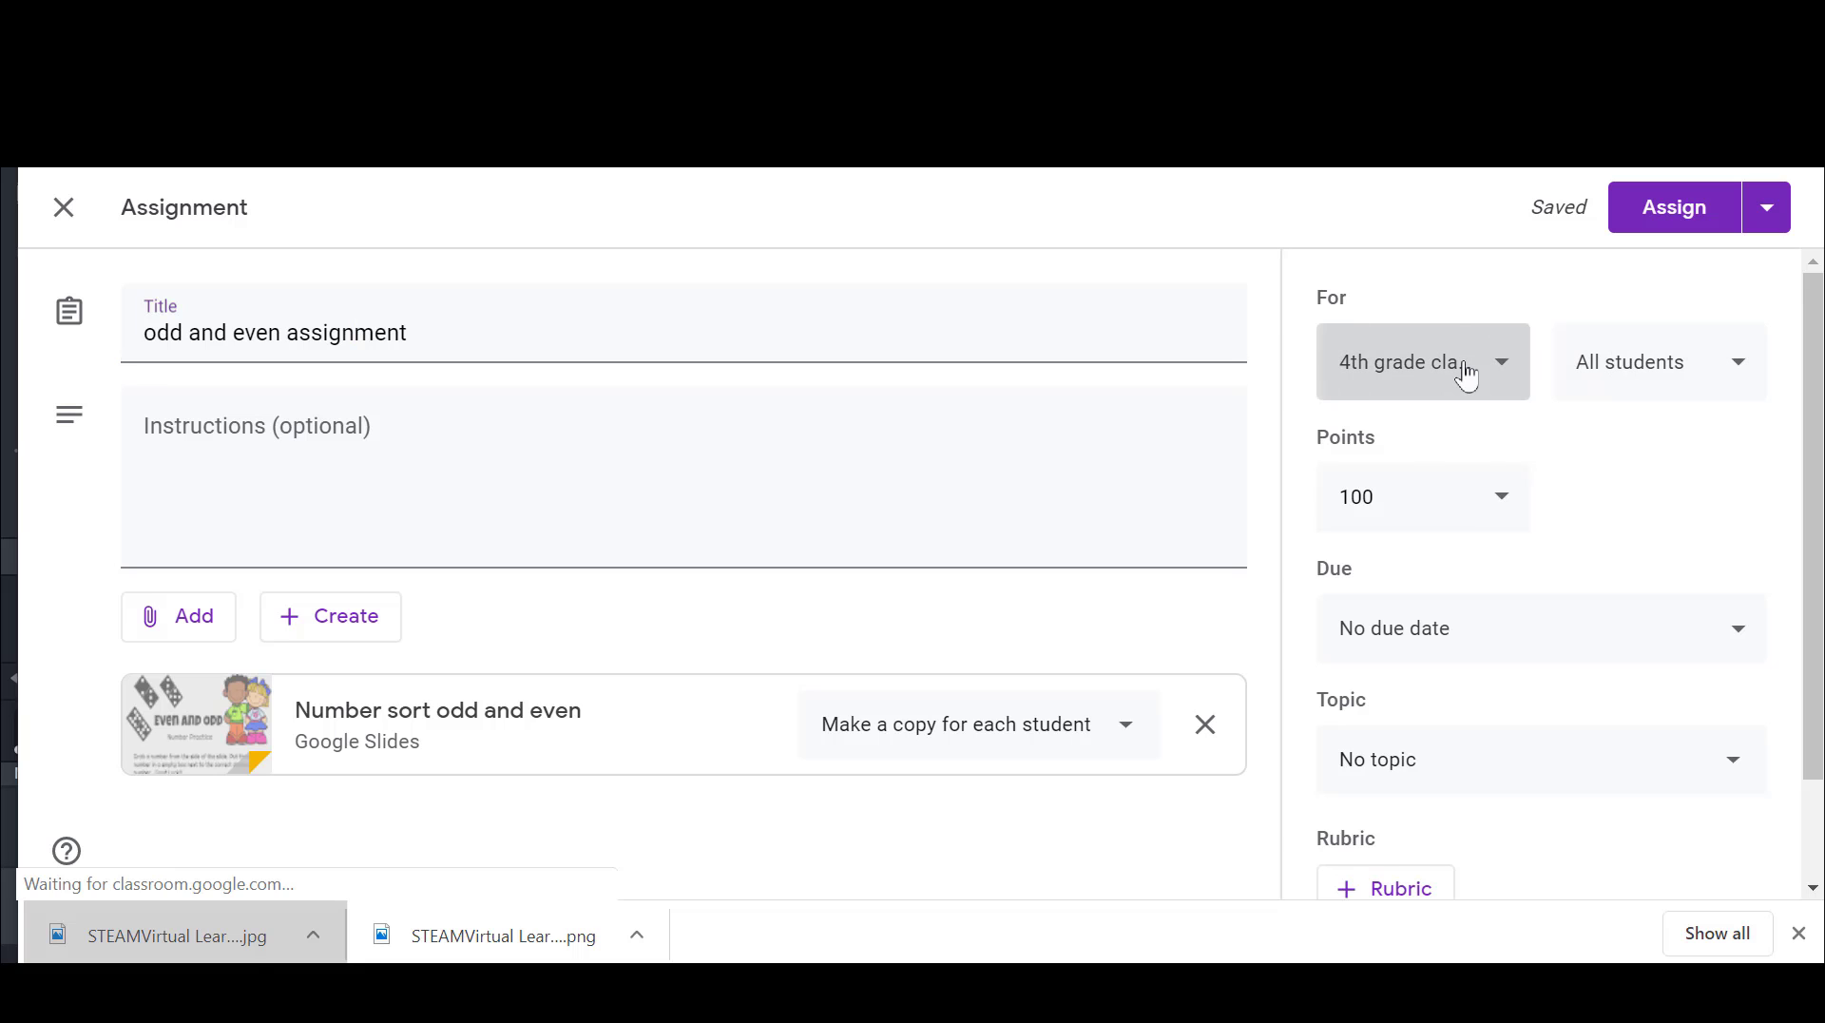
left_click(1179, 200)
left_click(1640, 355)
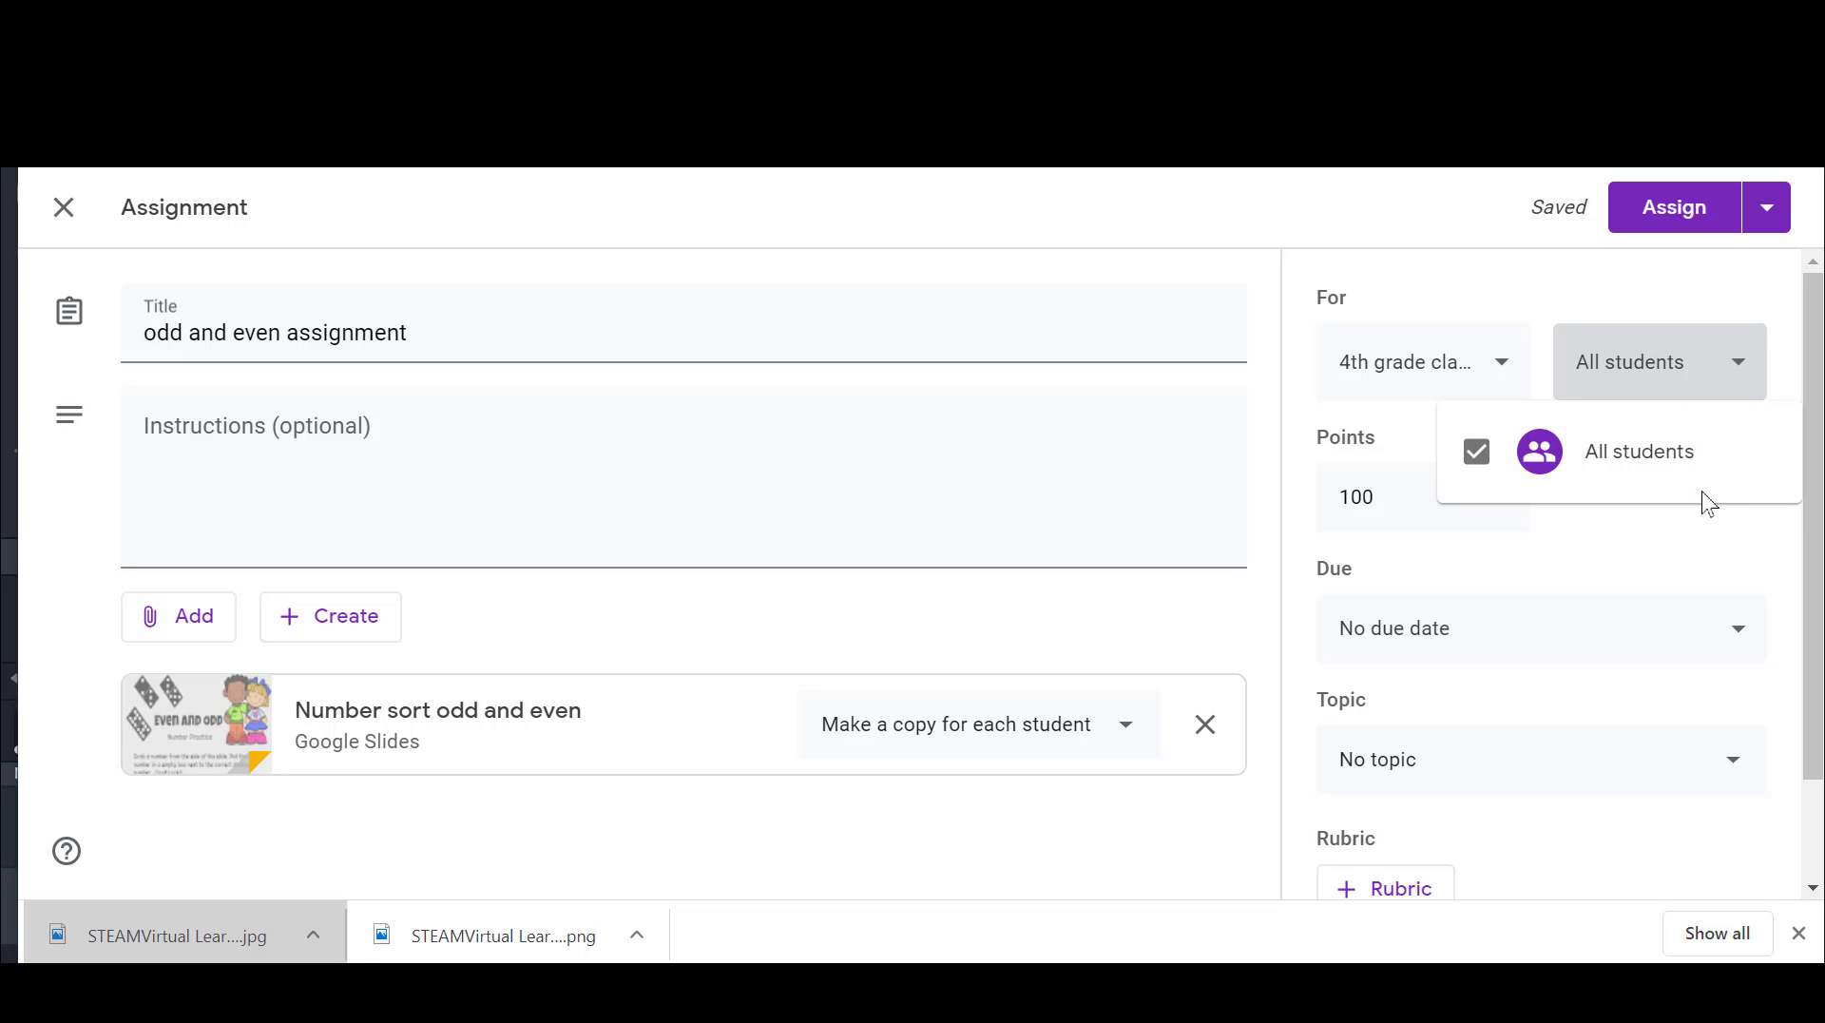
left_click(1241, 266)
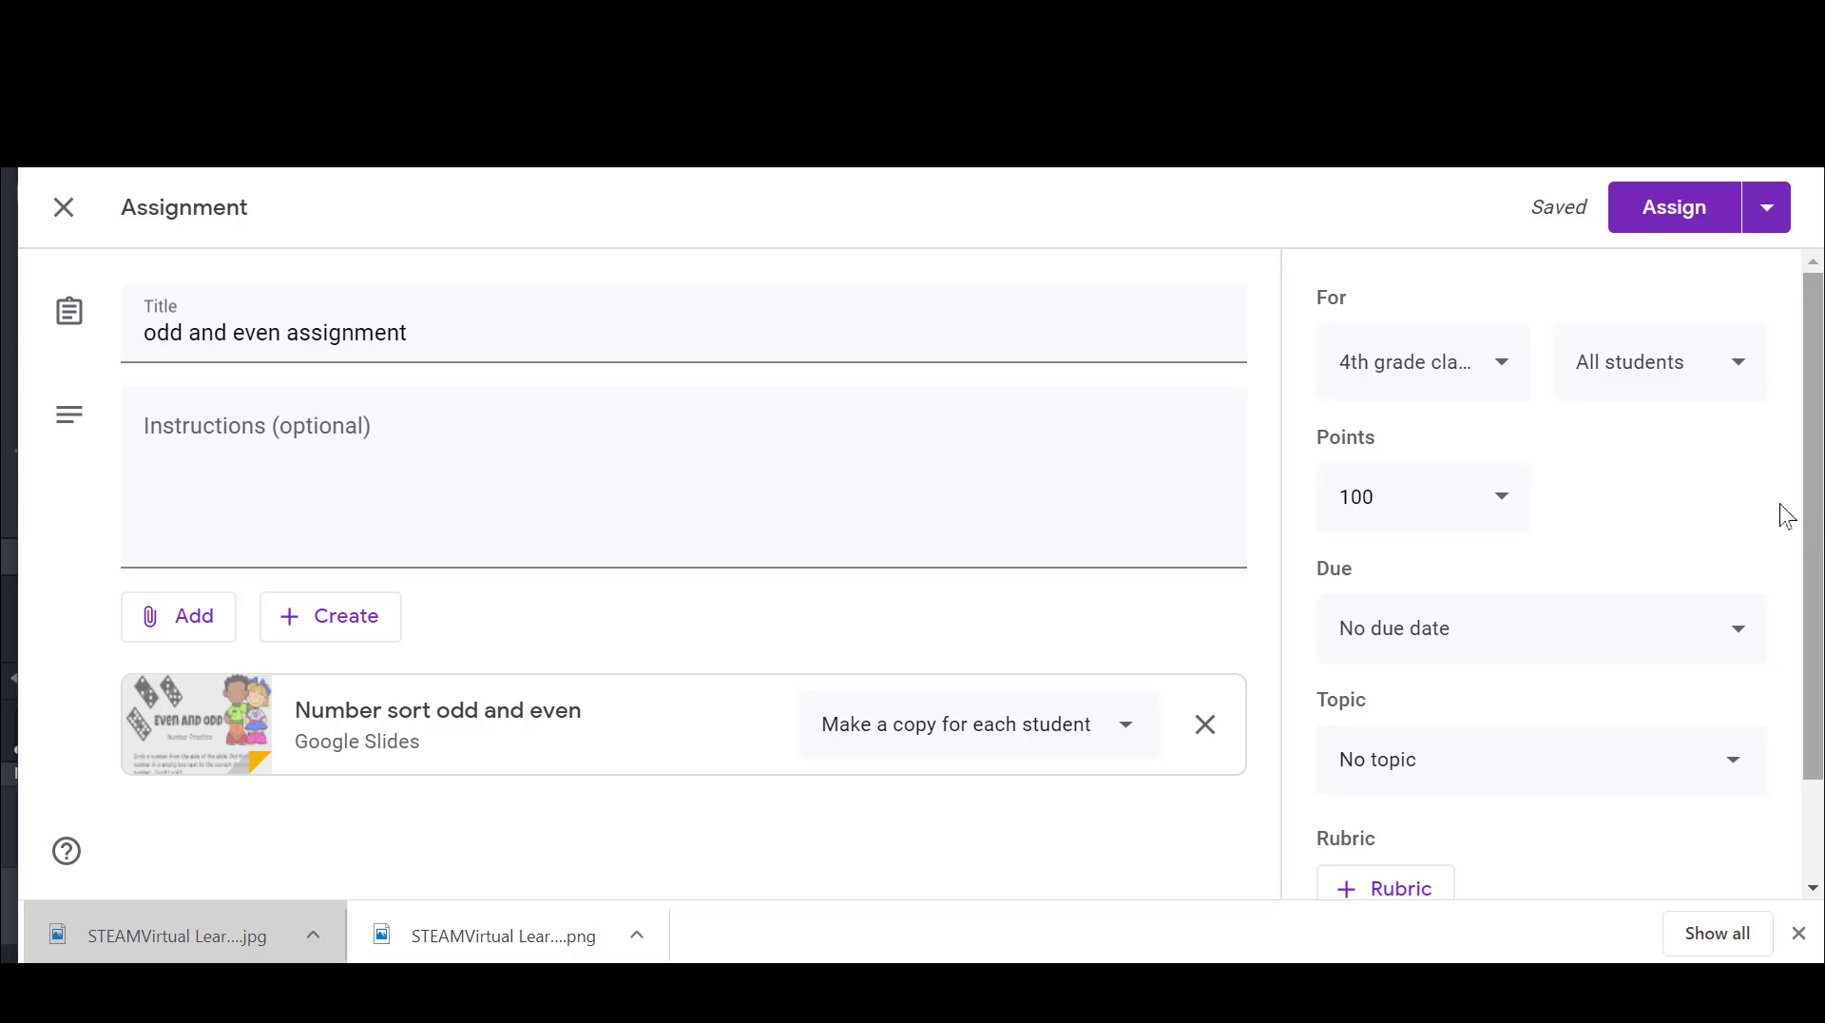
Step: Make the assignment ungraded and set its due date to Apr 10, 2020
left_click(1472, 522)
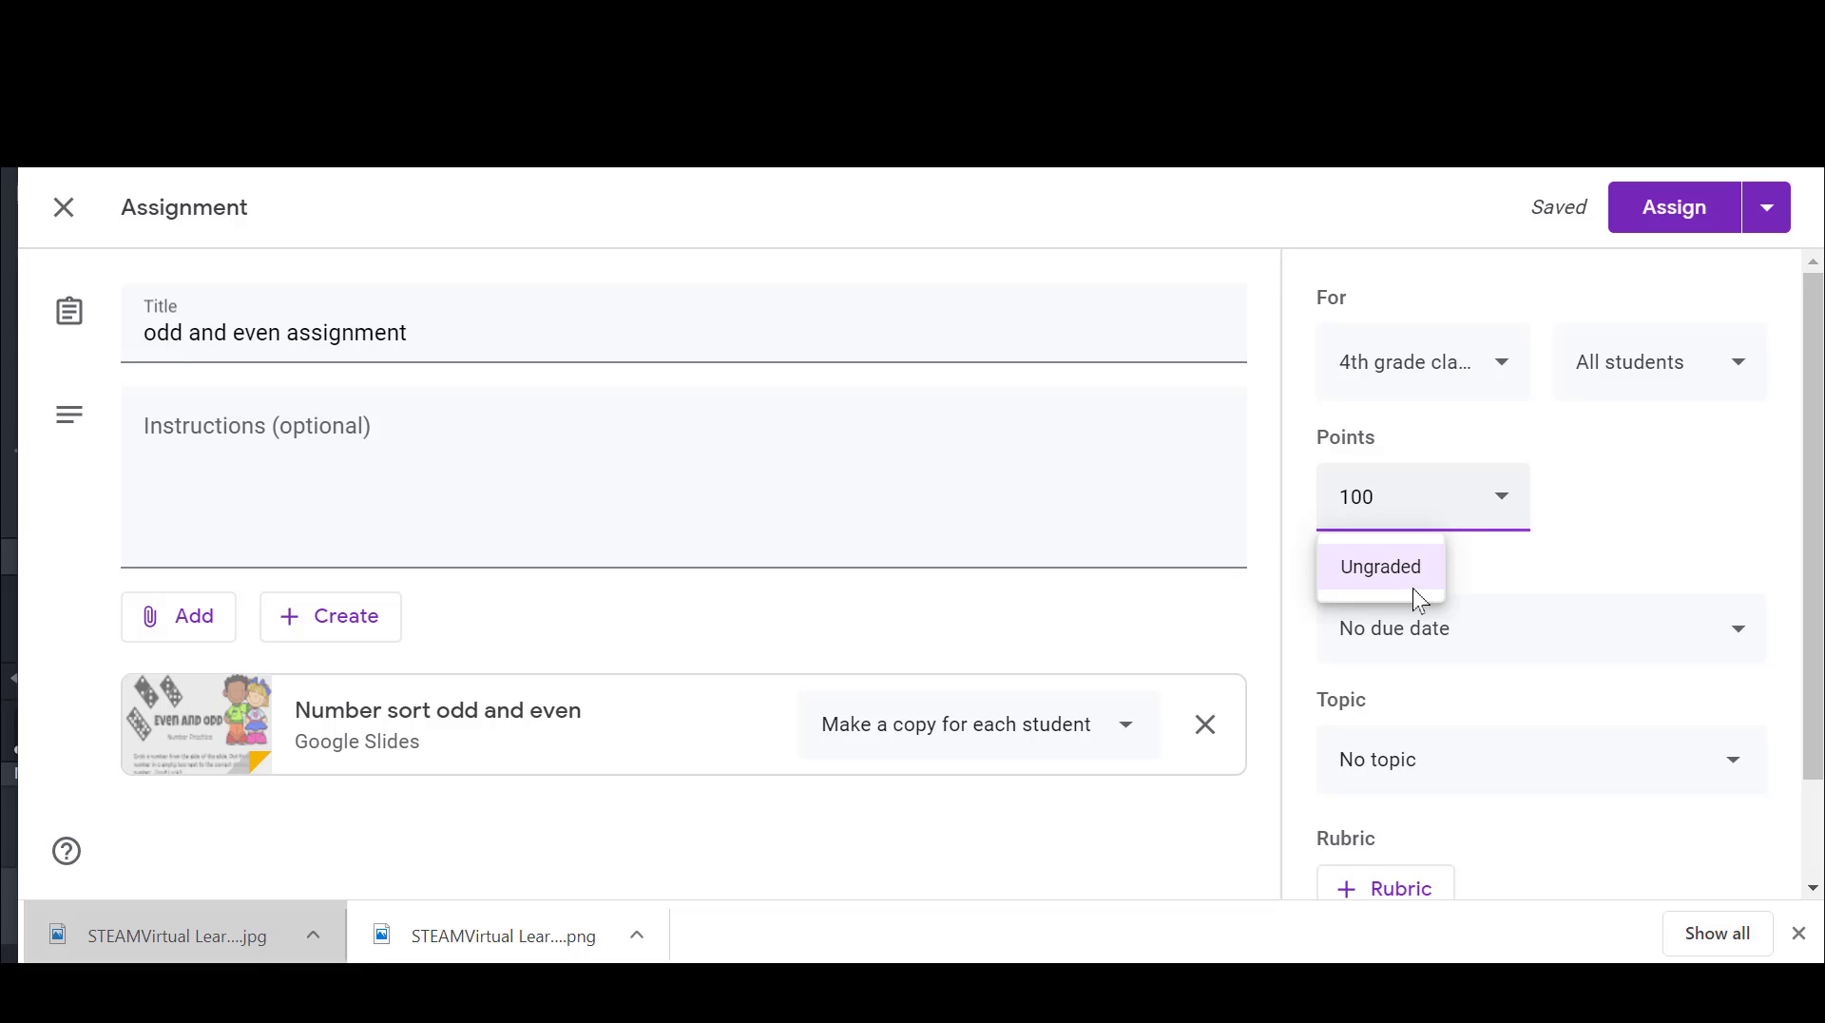
left_click(1418, 590)
left_click(1617, 645)
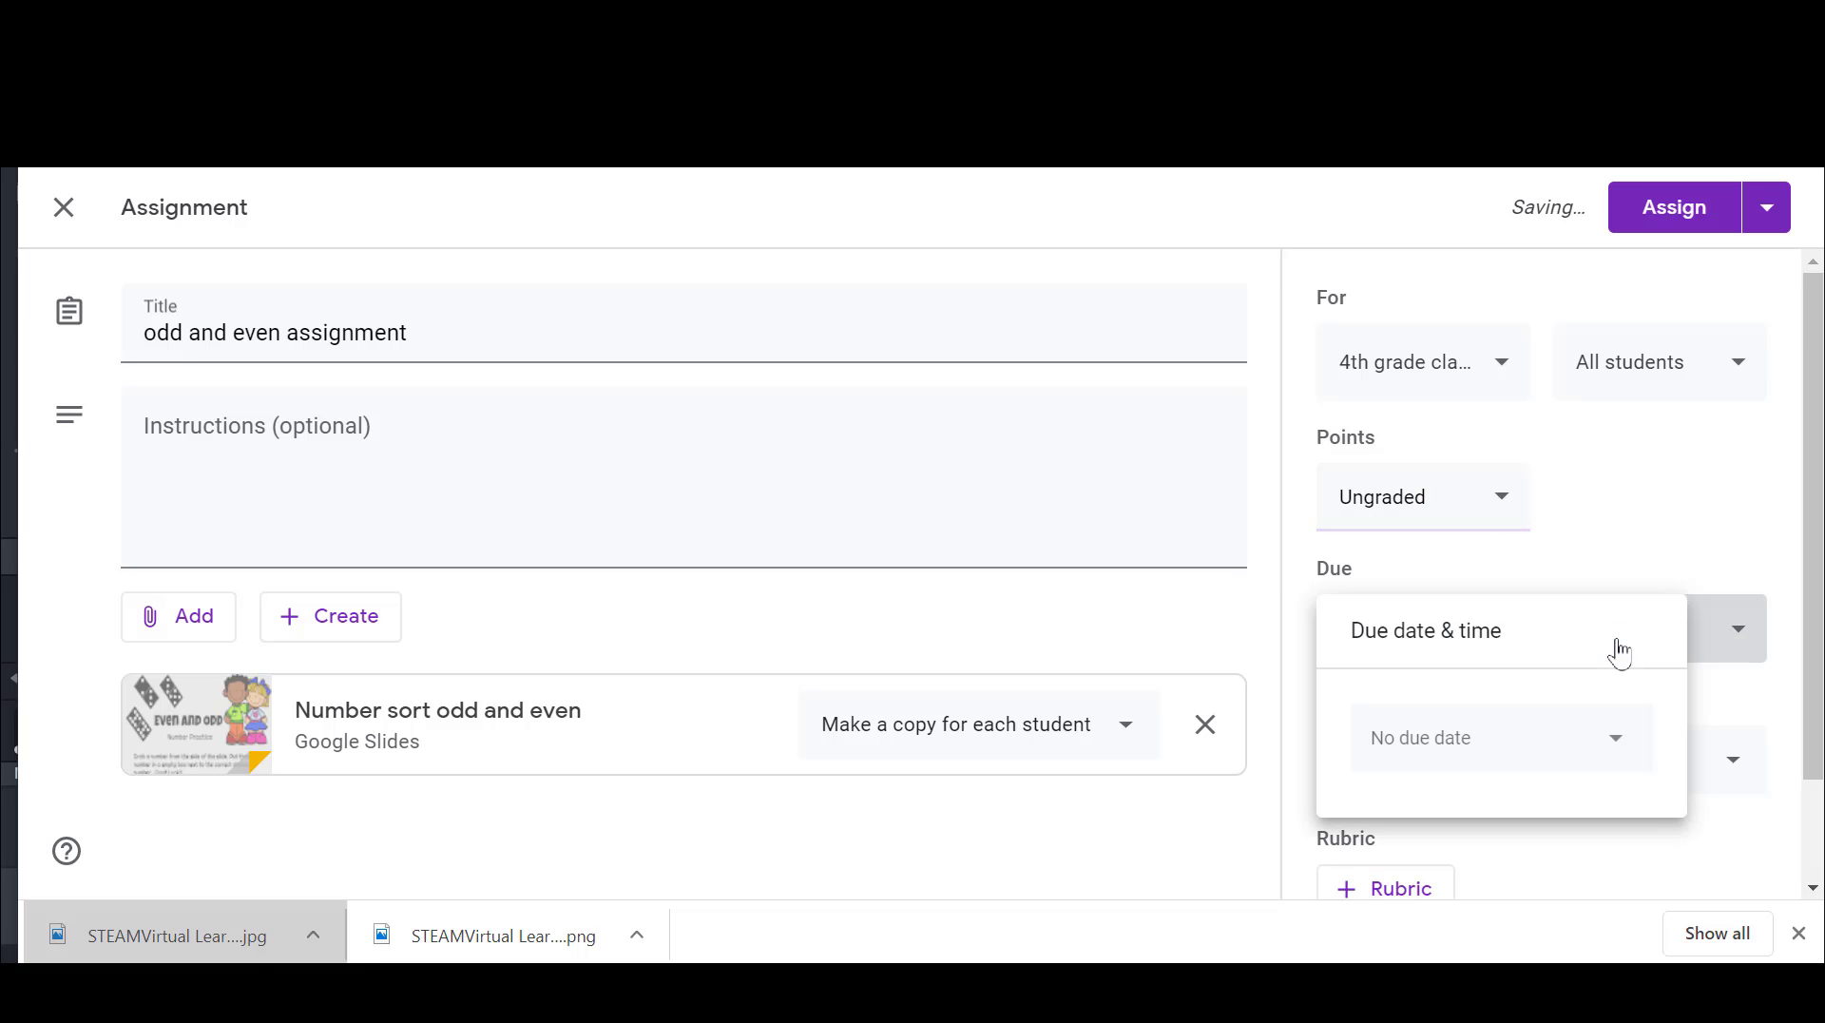
left_click(1532, 753)
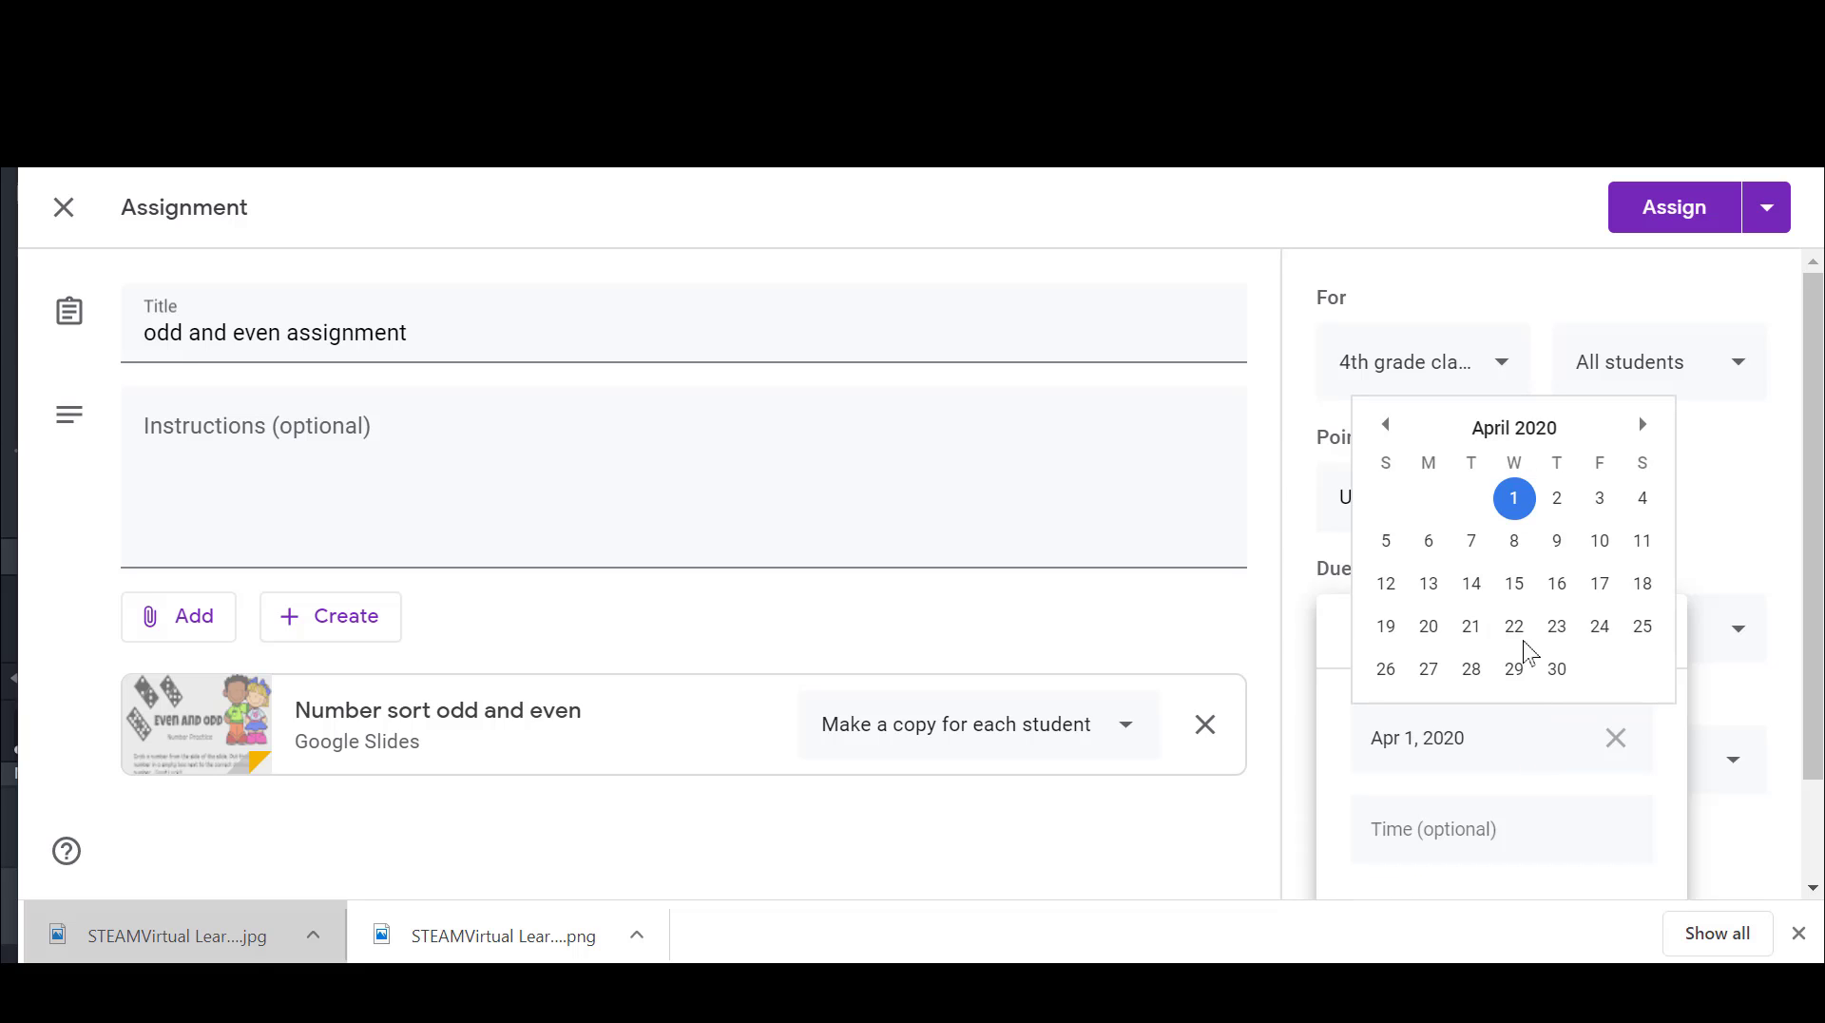
left_click(1601, 544)
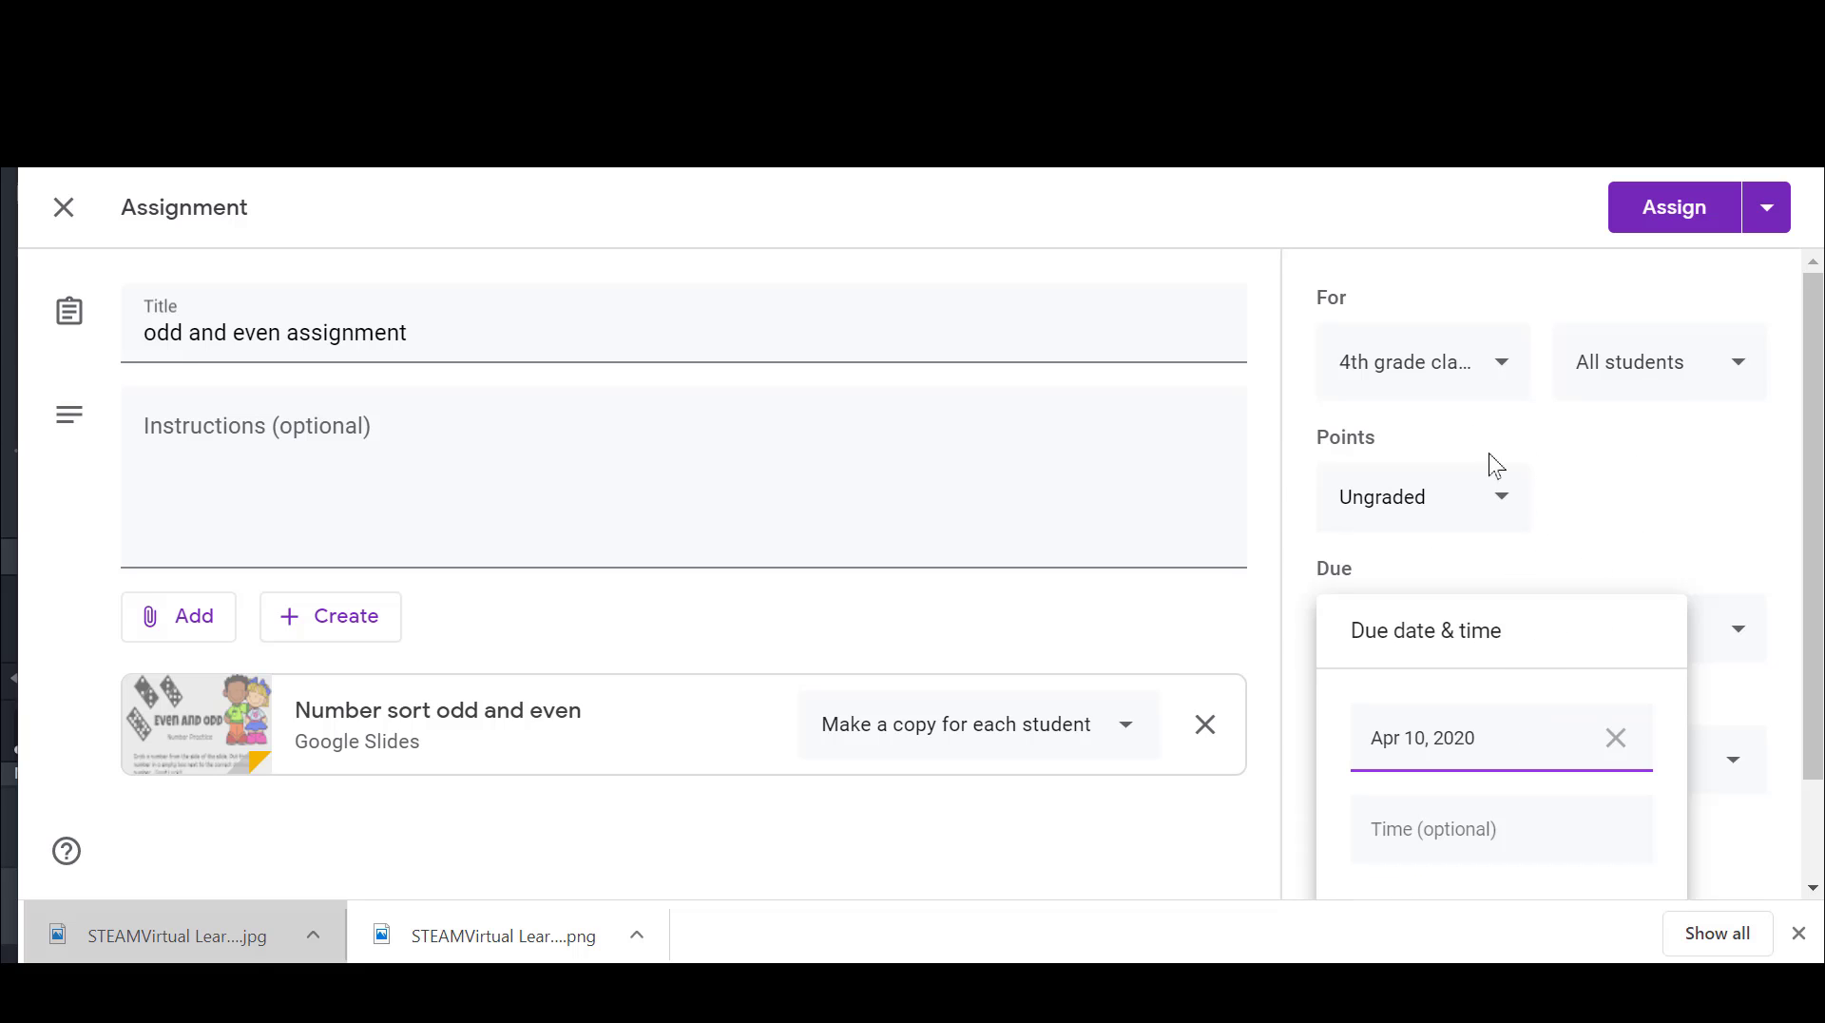
left_click(1748, 488)
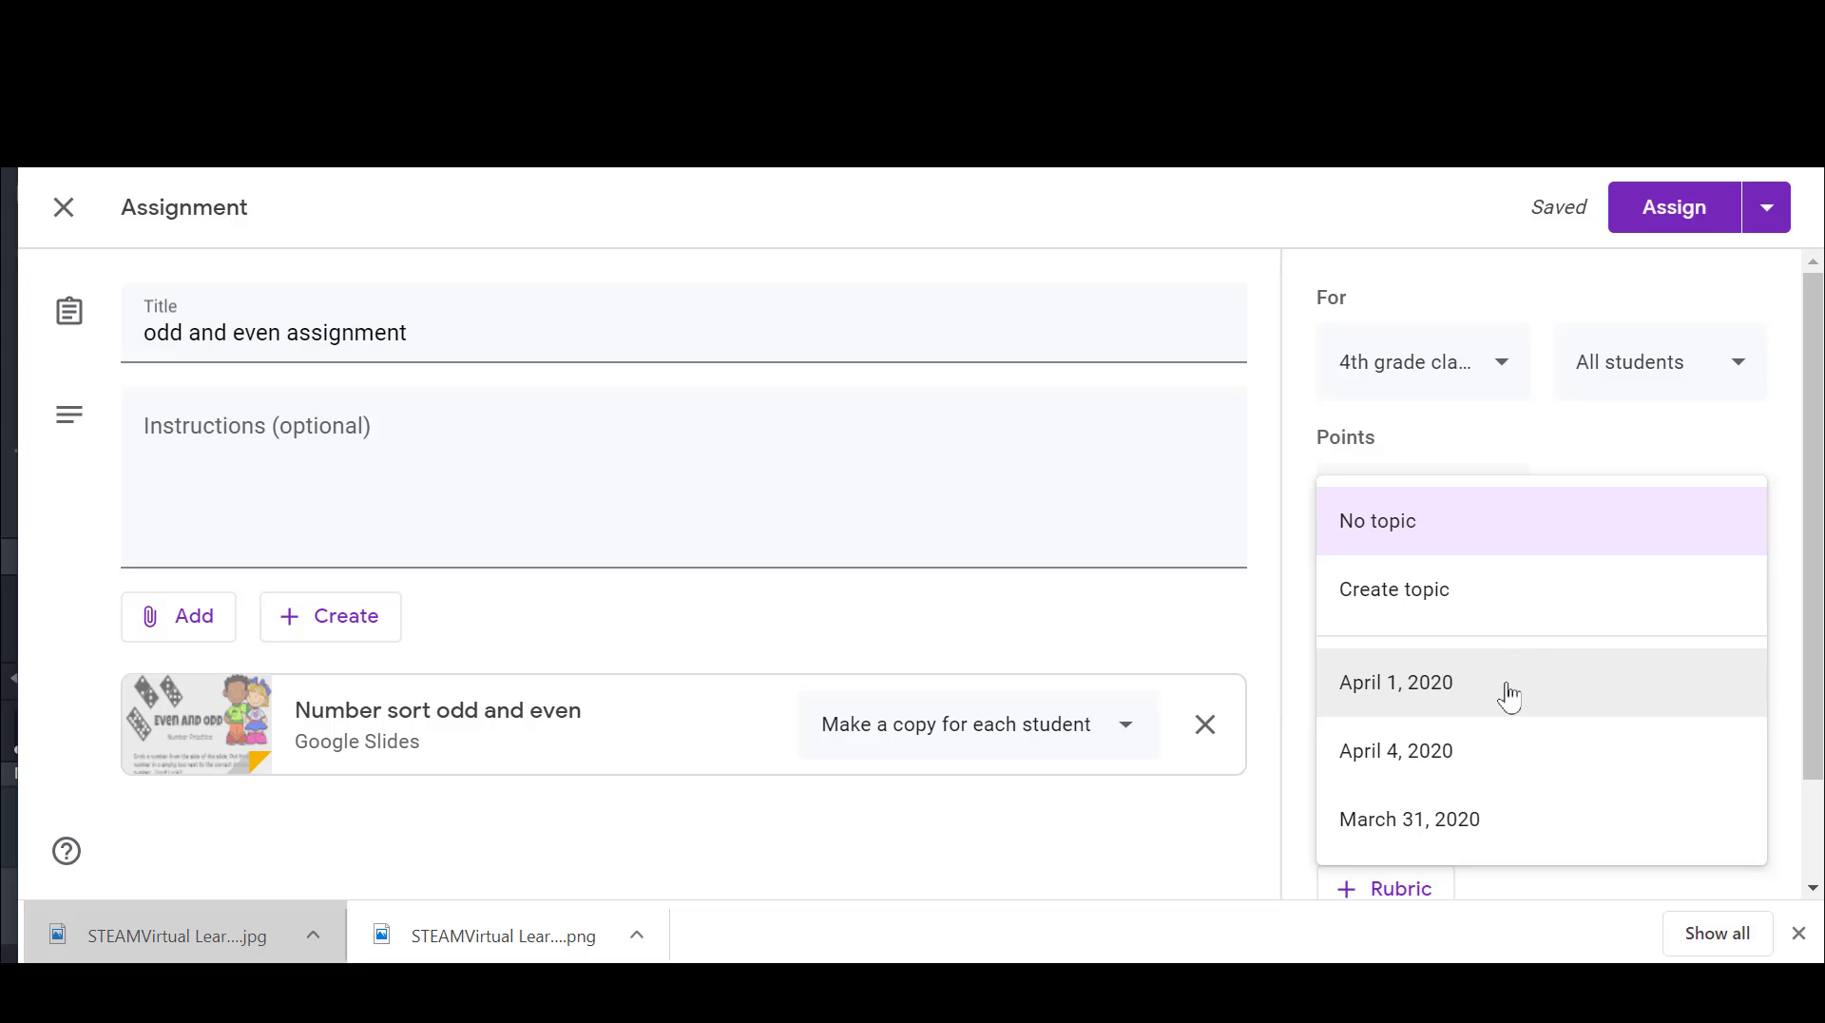
Step: File the assignment under the April 4, 2020 topic and schedule it for Apr 4, 2020 at 8:00 AM
left_click(1487, 756)
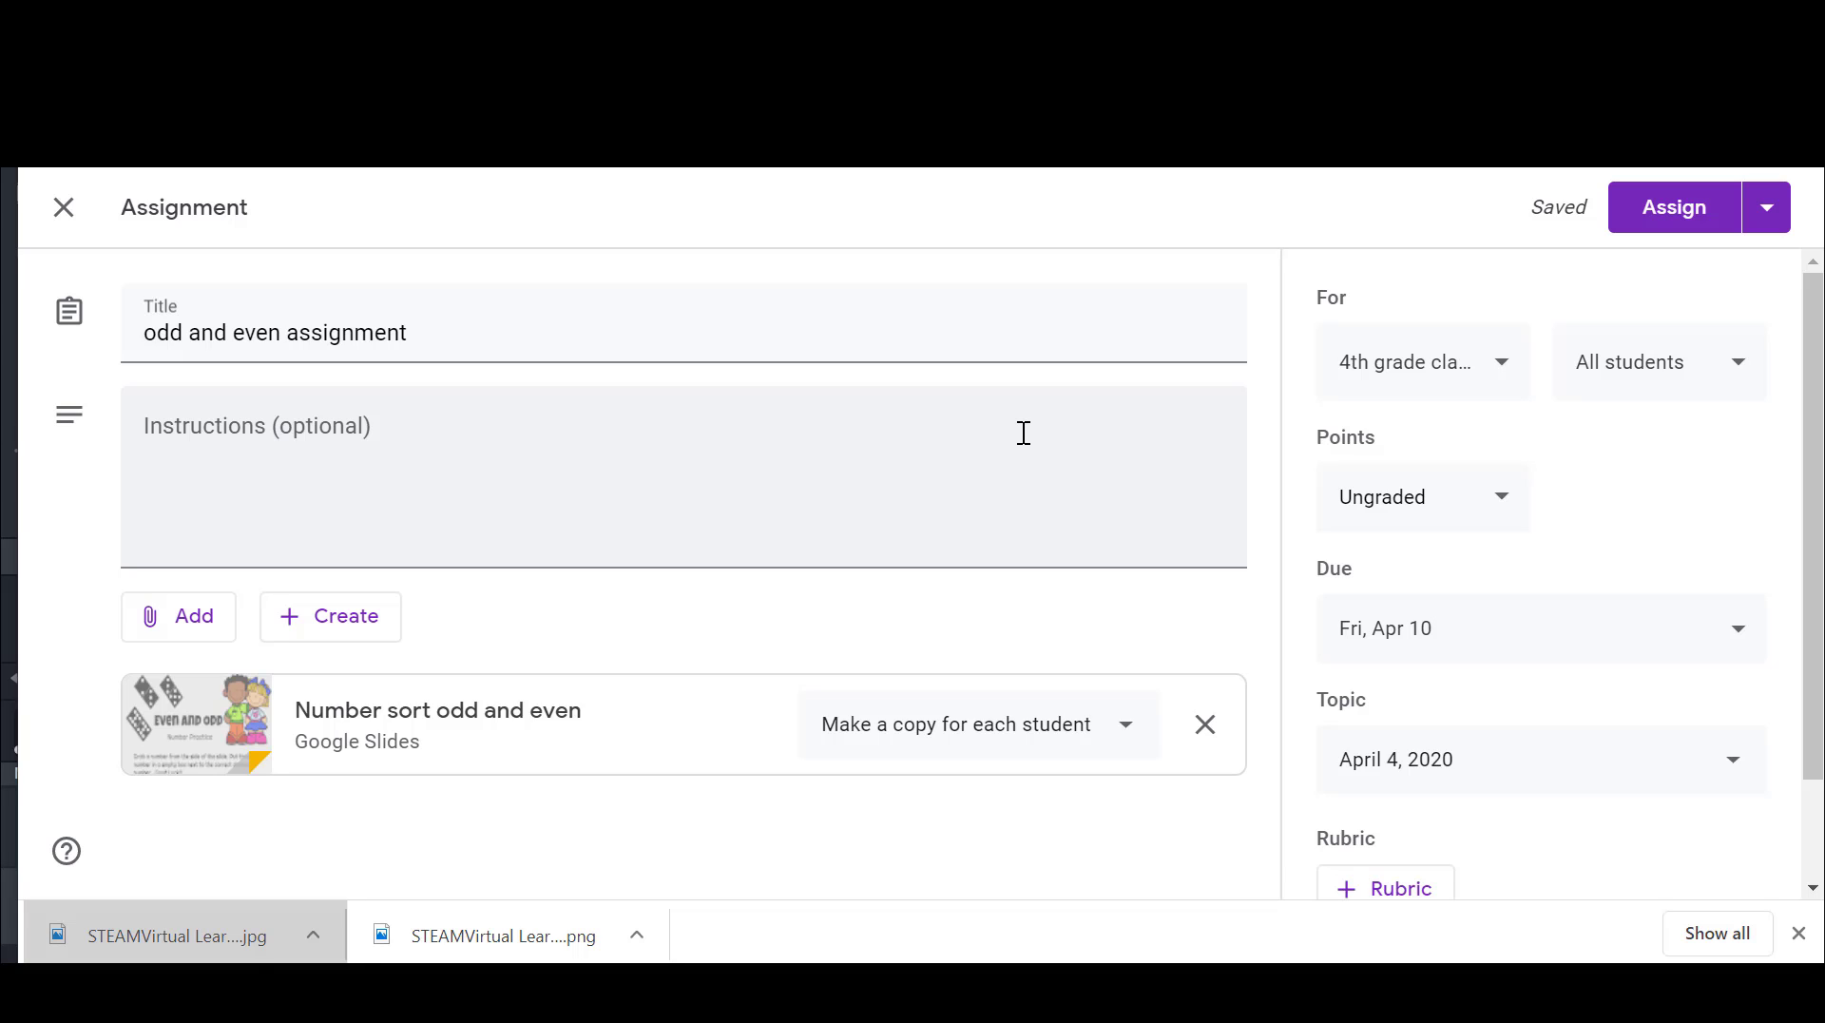
left_click(1770, 229)
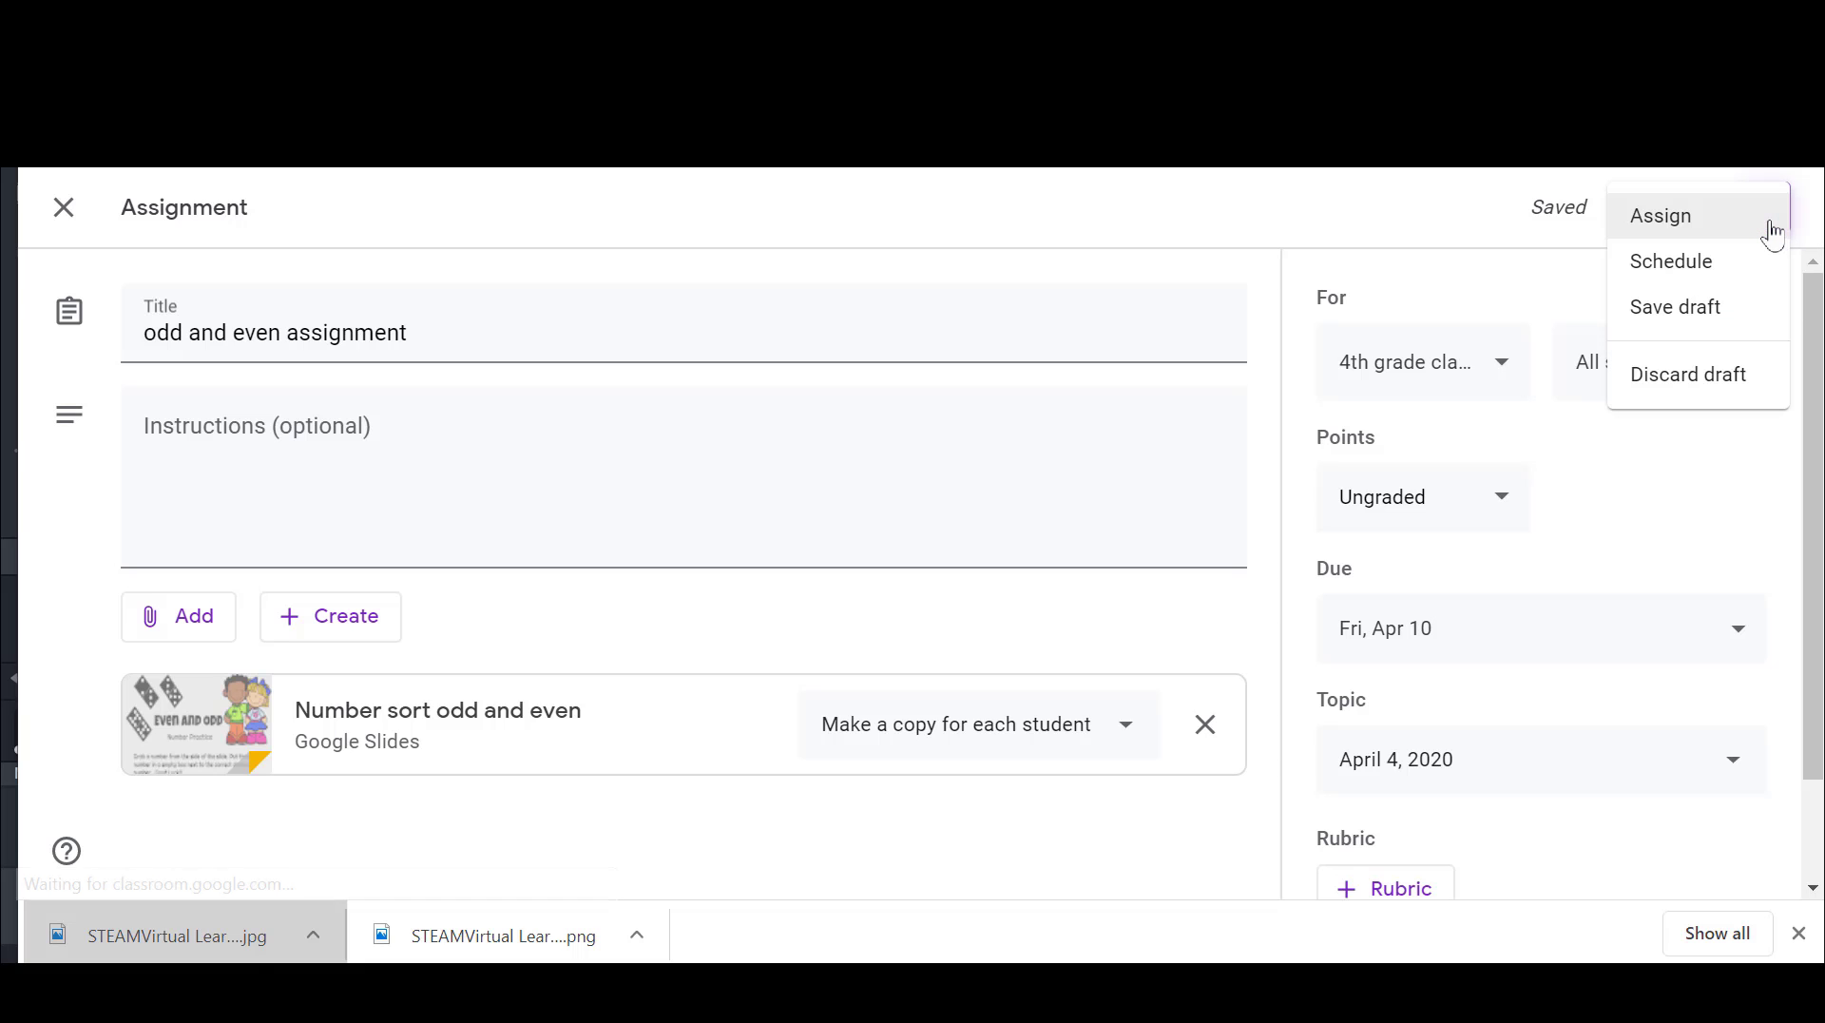
left_click(1718, 273)
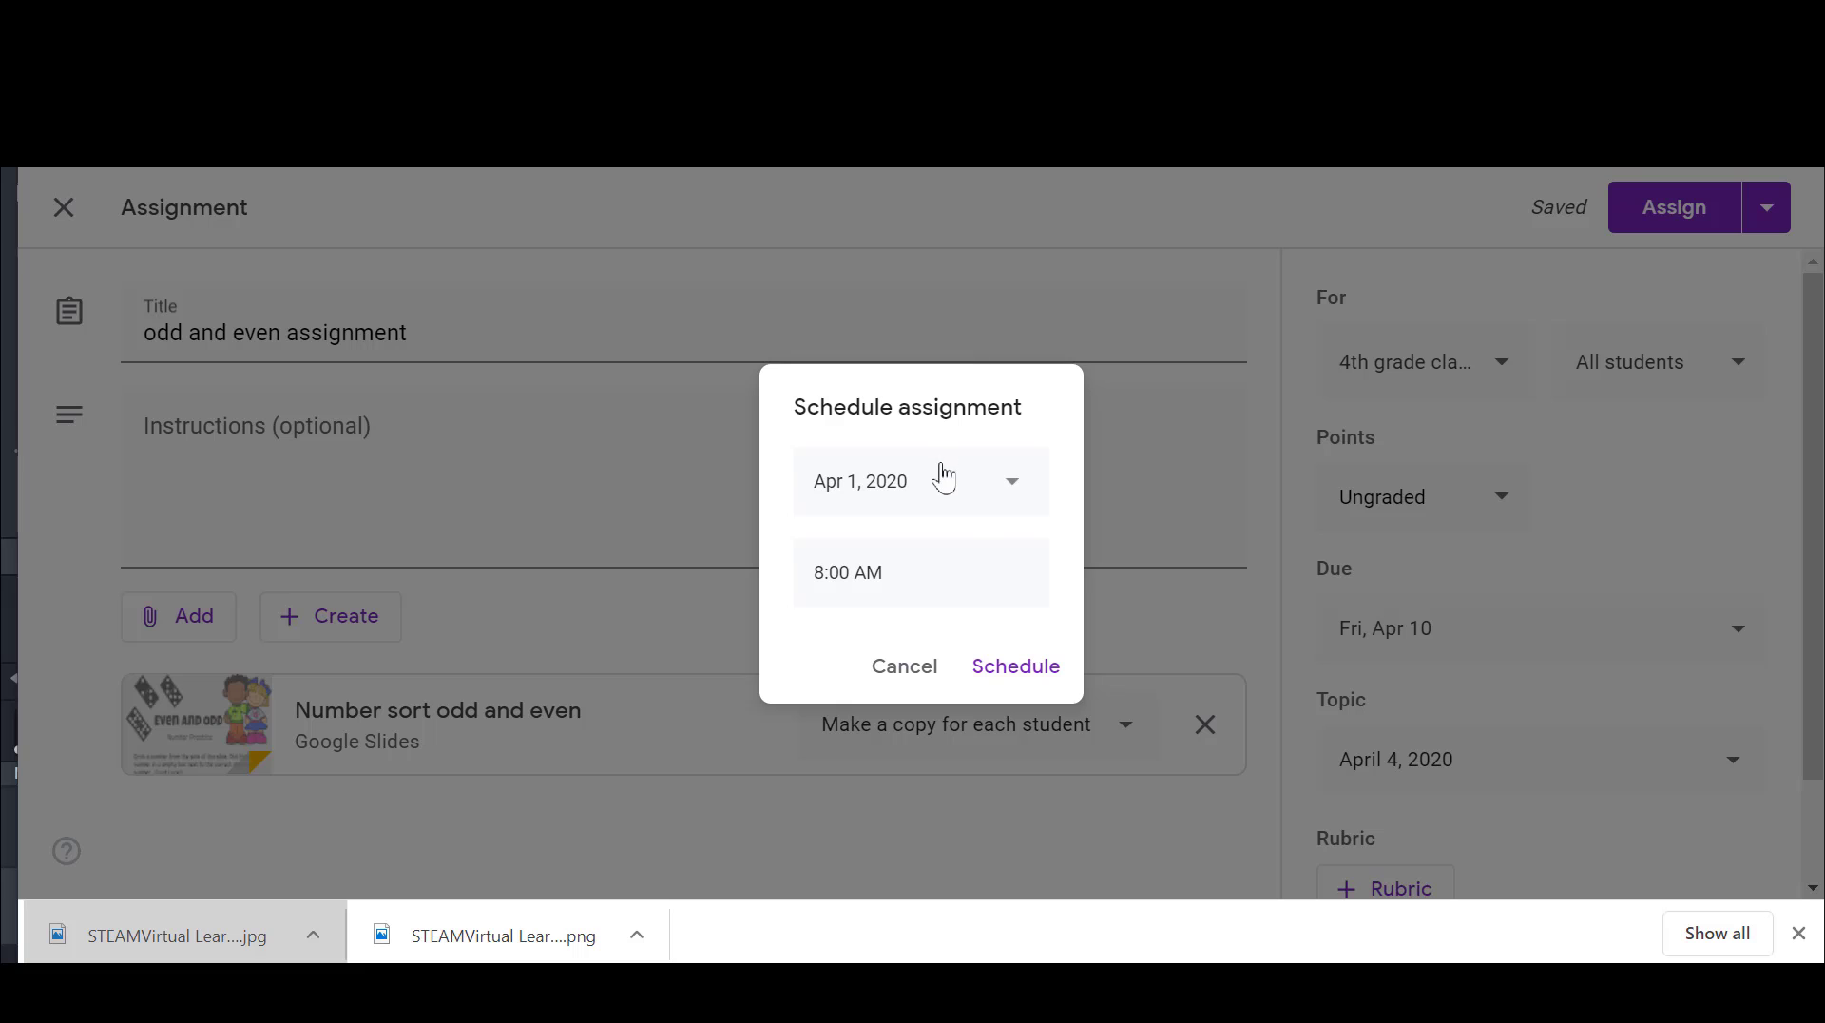
left_click(991, 489)
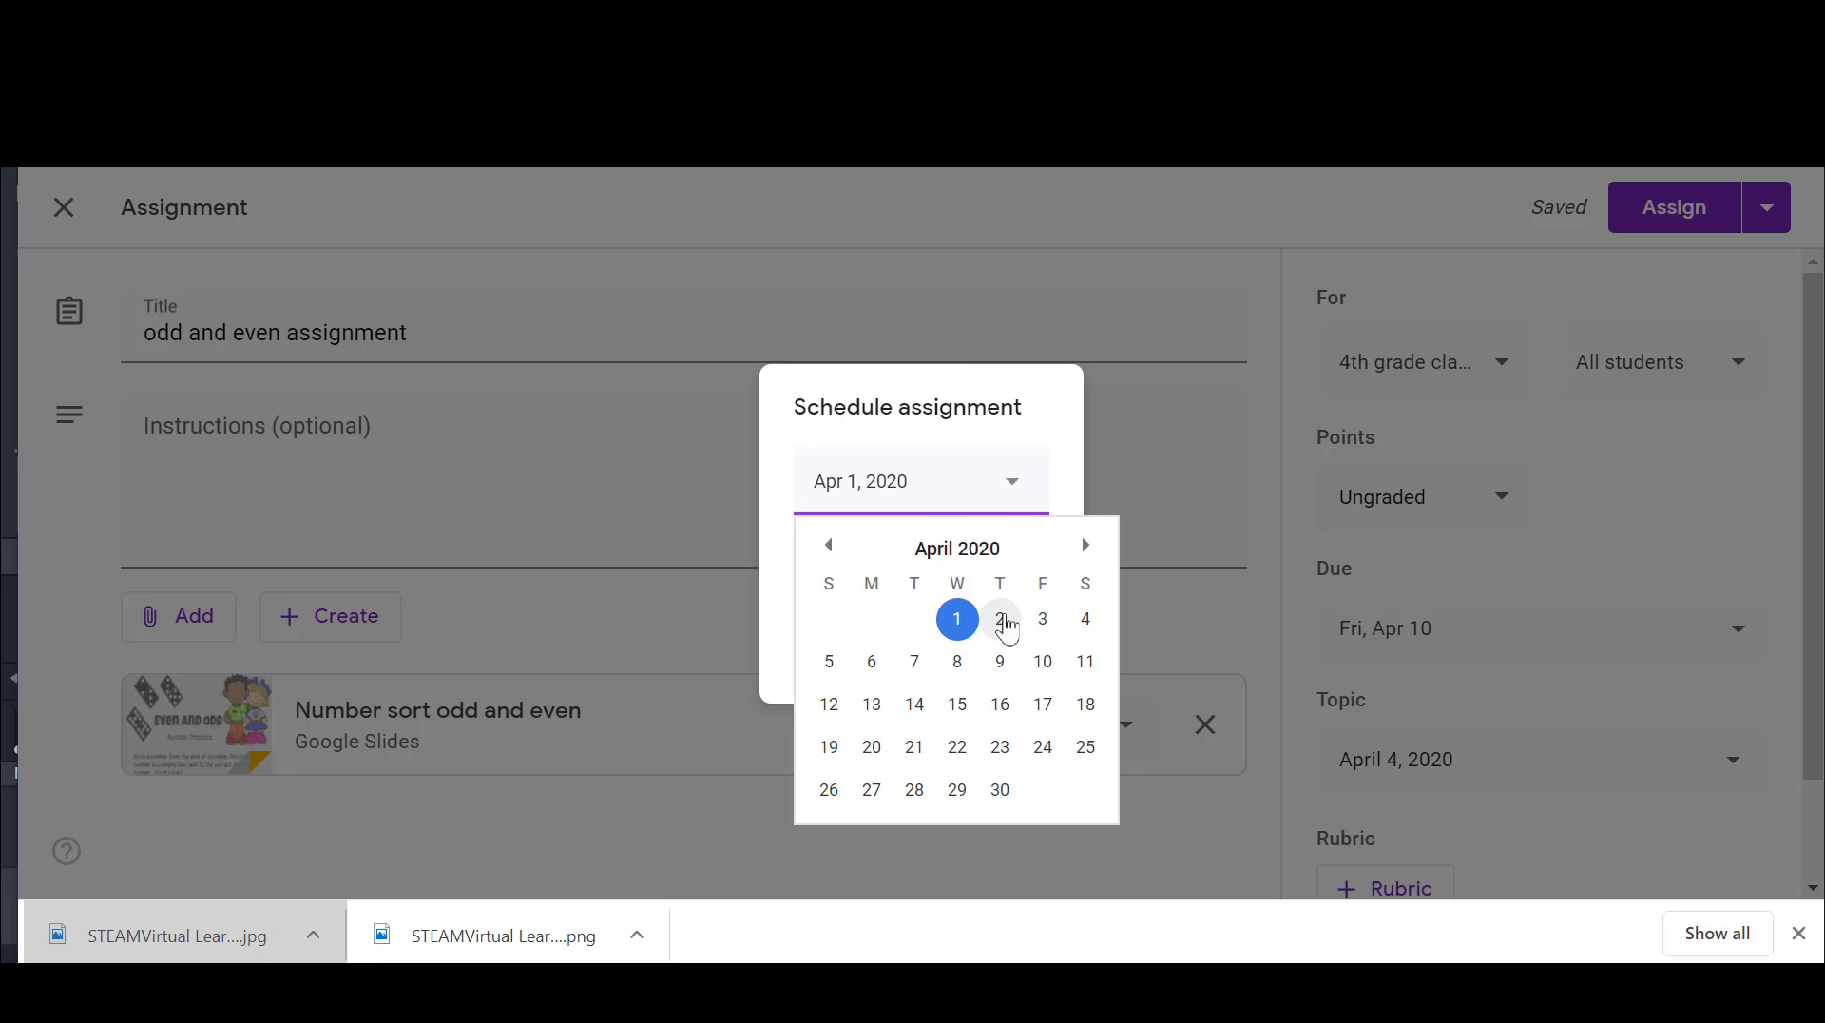
left_click(1089, 621)
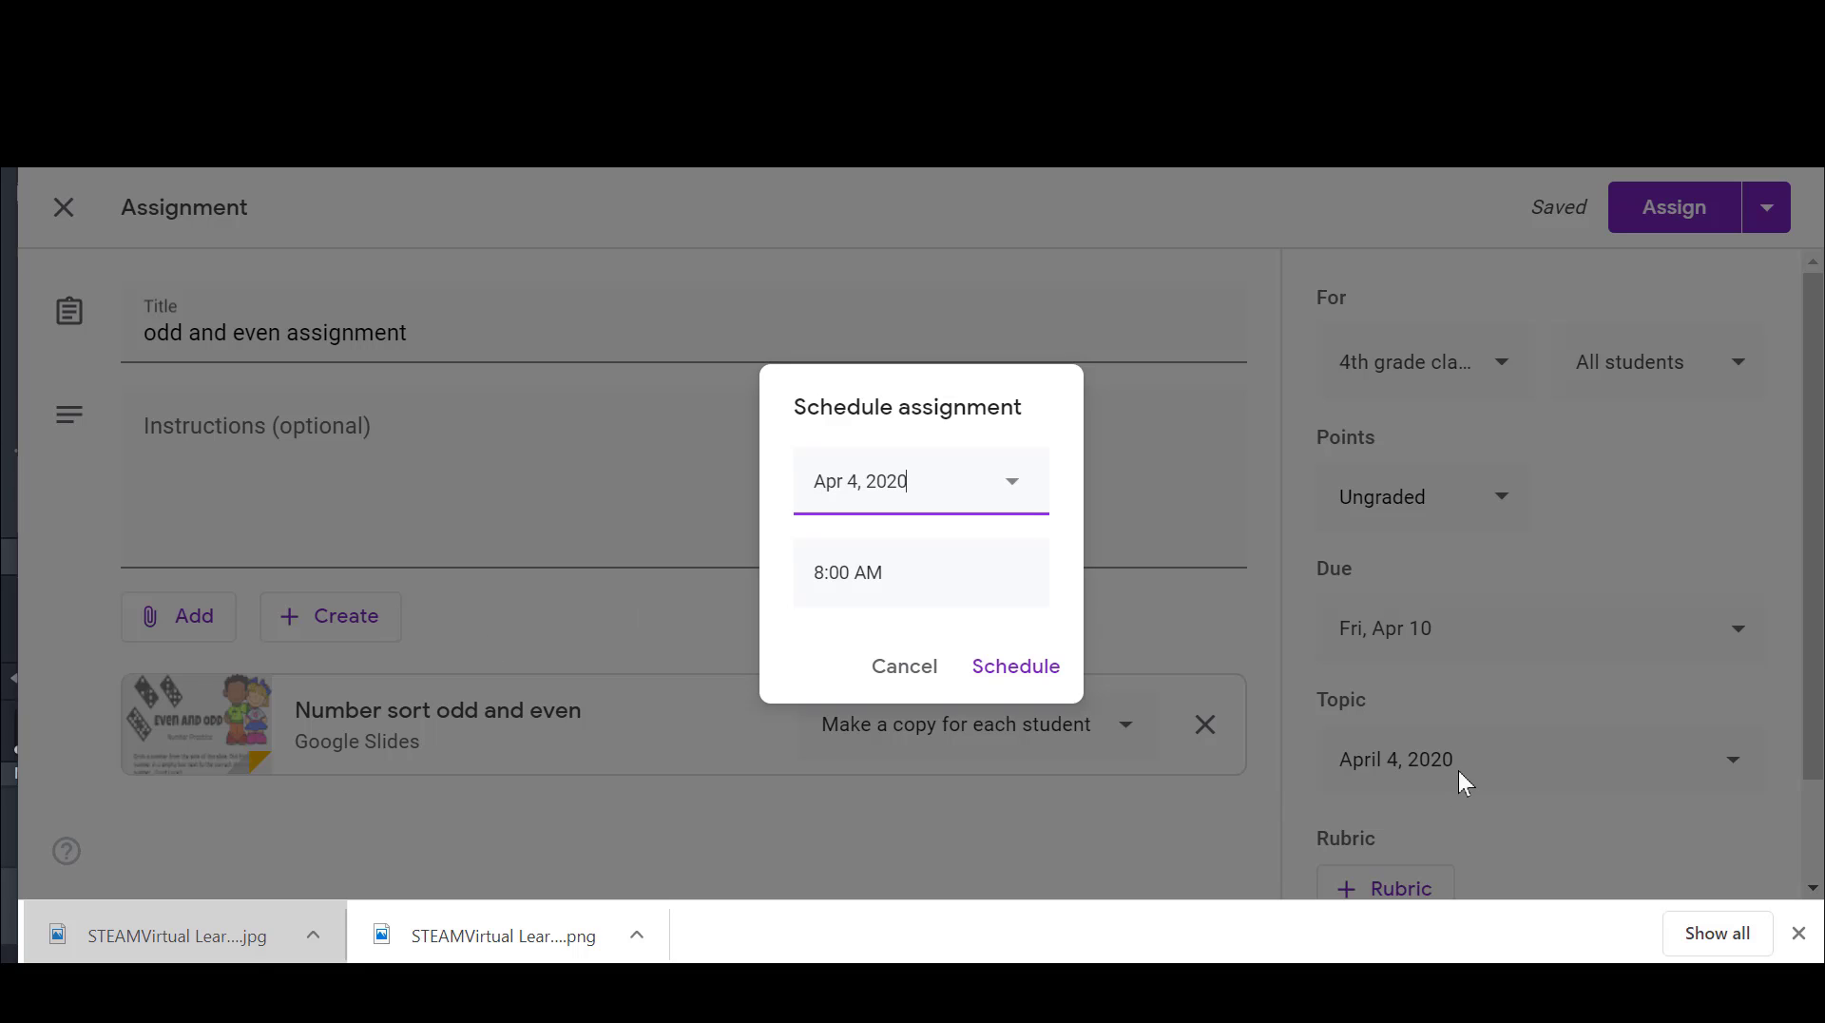
left_click(1039, 665)
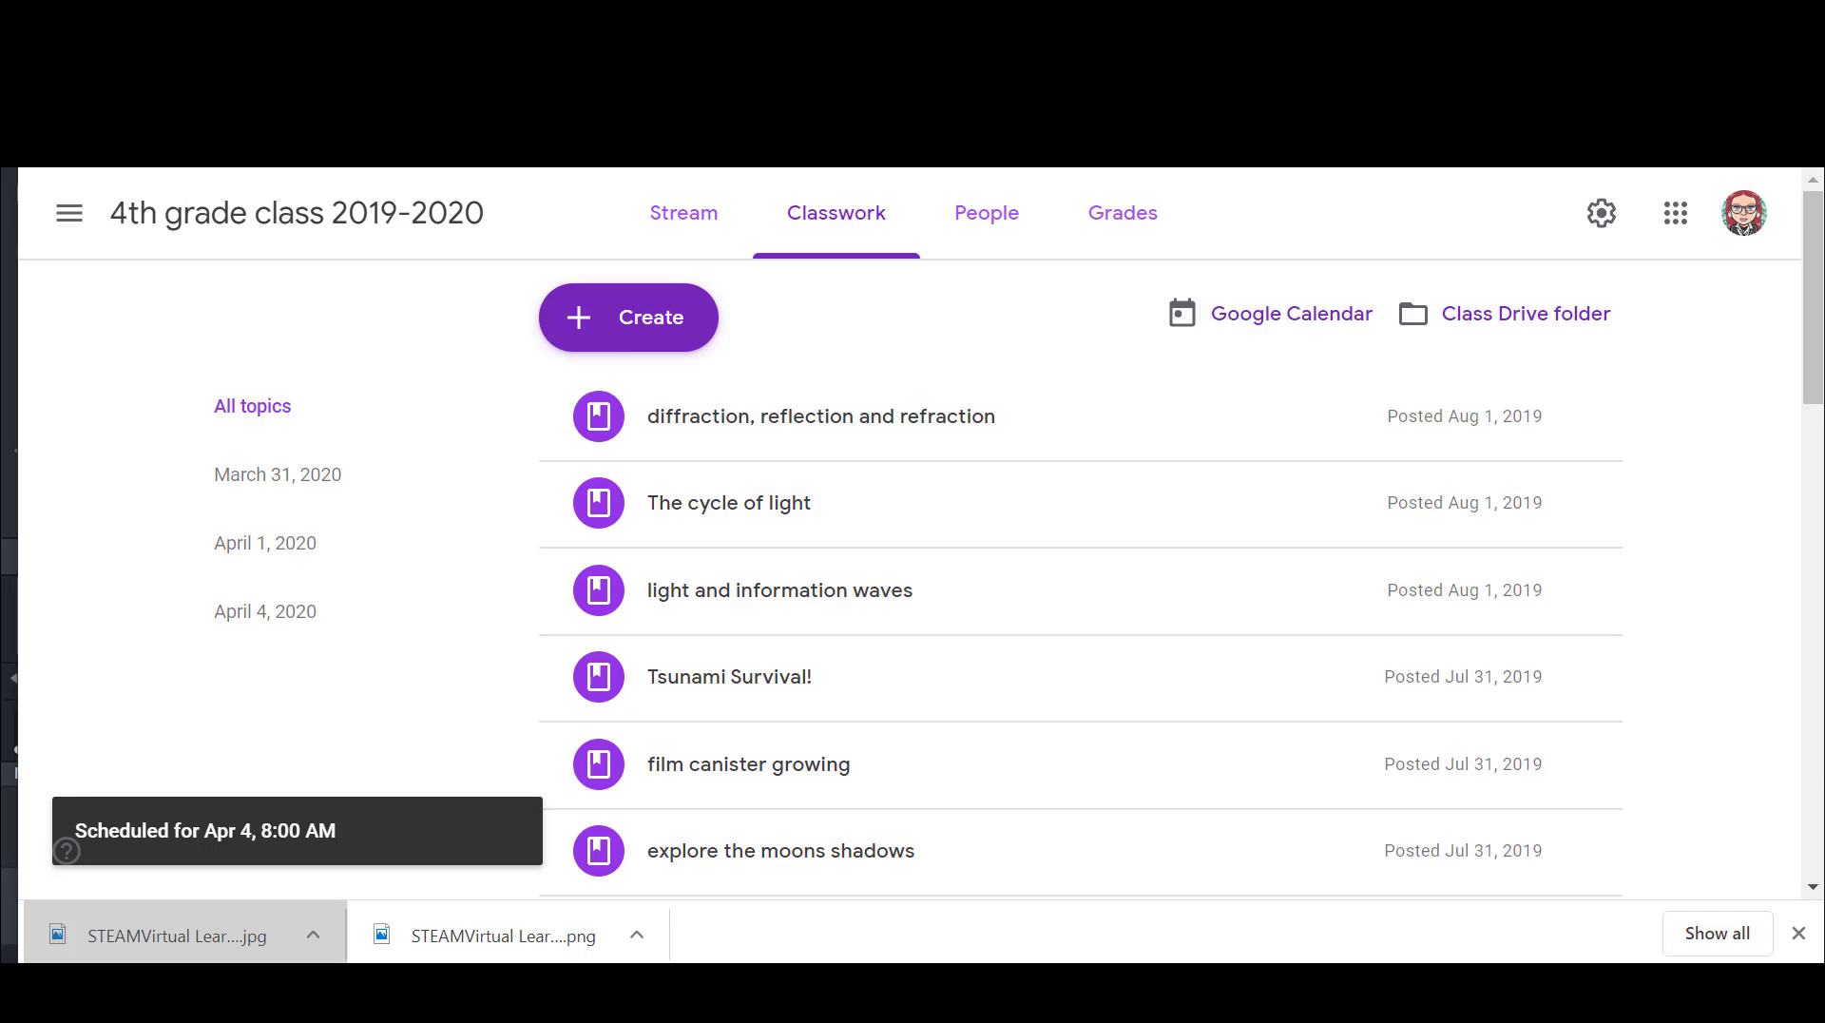
Step: Move the April 4, 2020 topic up two places in the classwork so it sits above March 31, 2020
left_click_drag(1815, 291, 1818, 743)
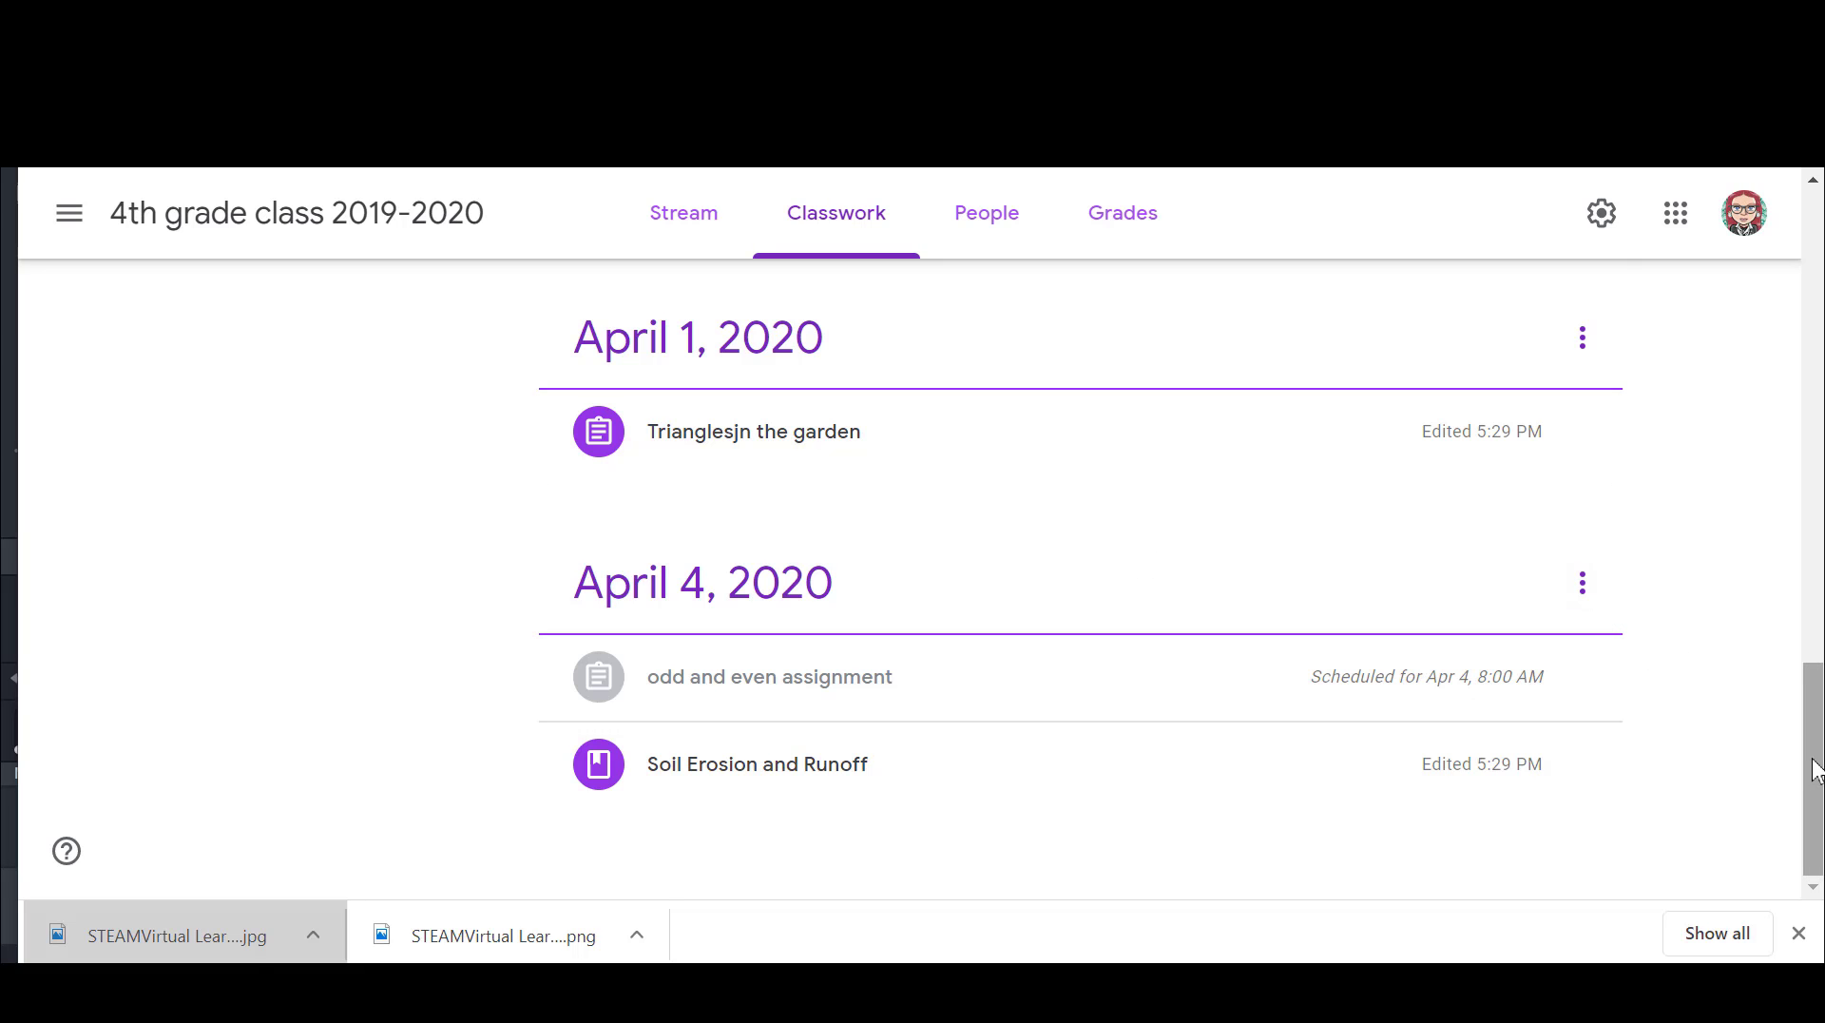
mouse_move(1813, 763)
left_mouse_down()
mouse_move(1819, 585)
mouse_move(1818, 740)
left_mouse_up()
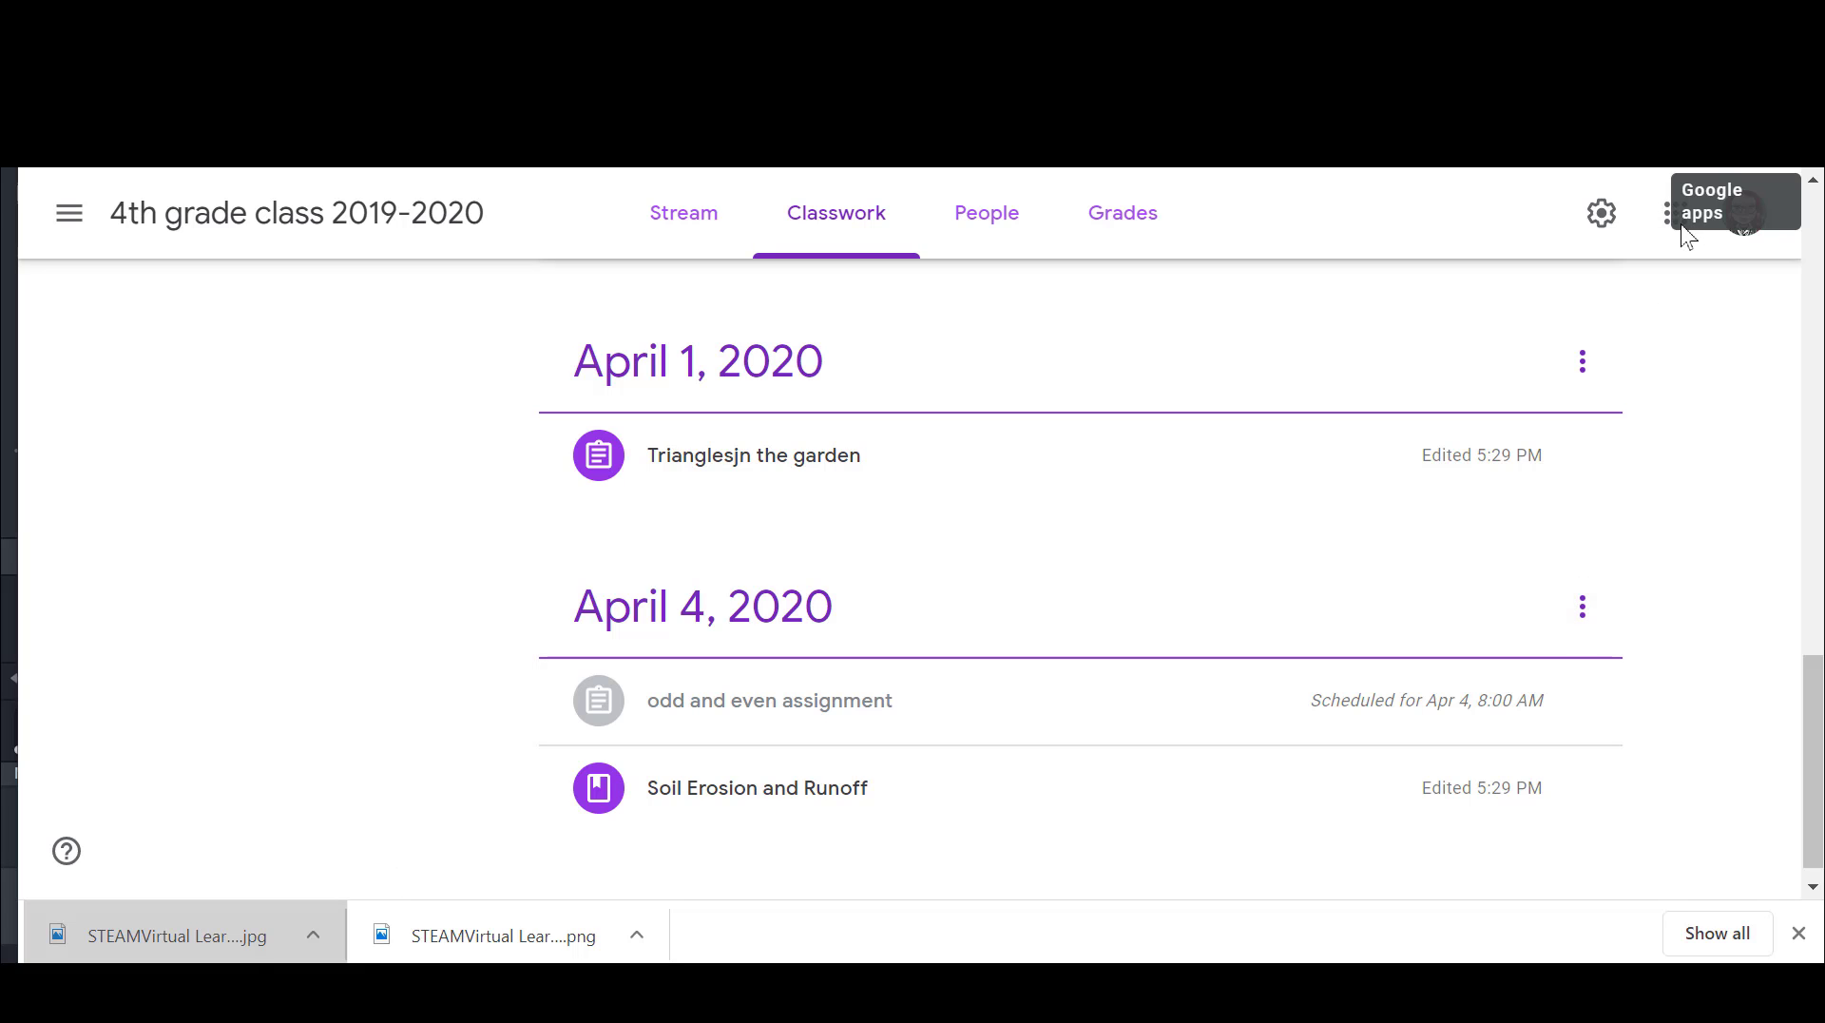
left_click(1583, 616)
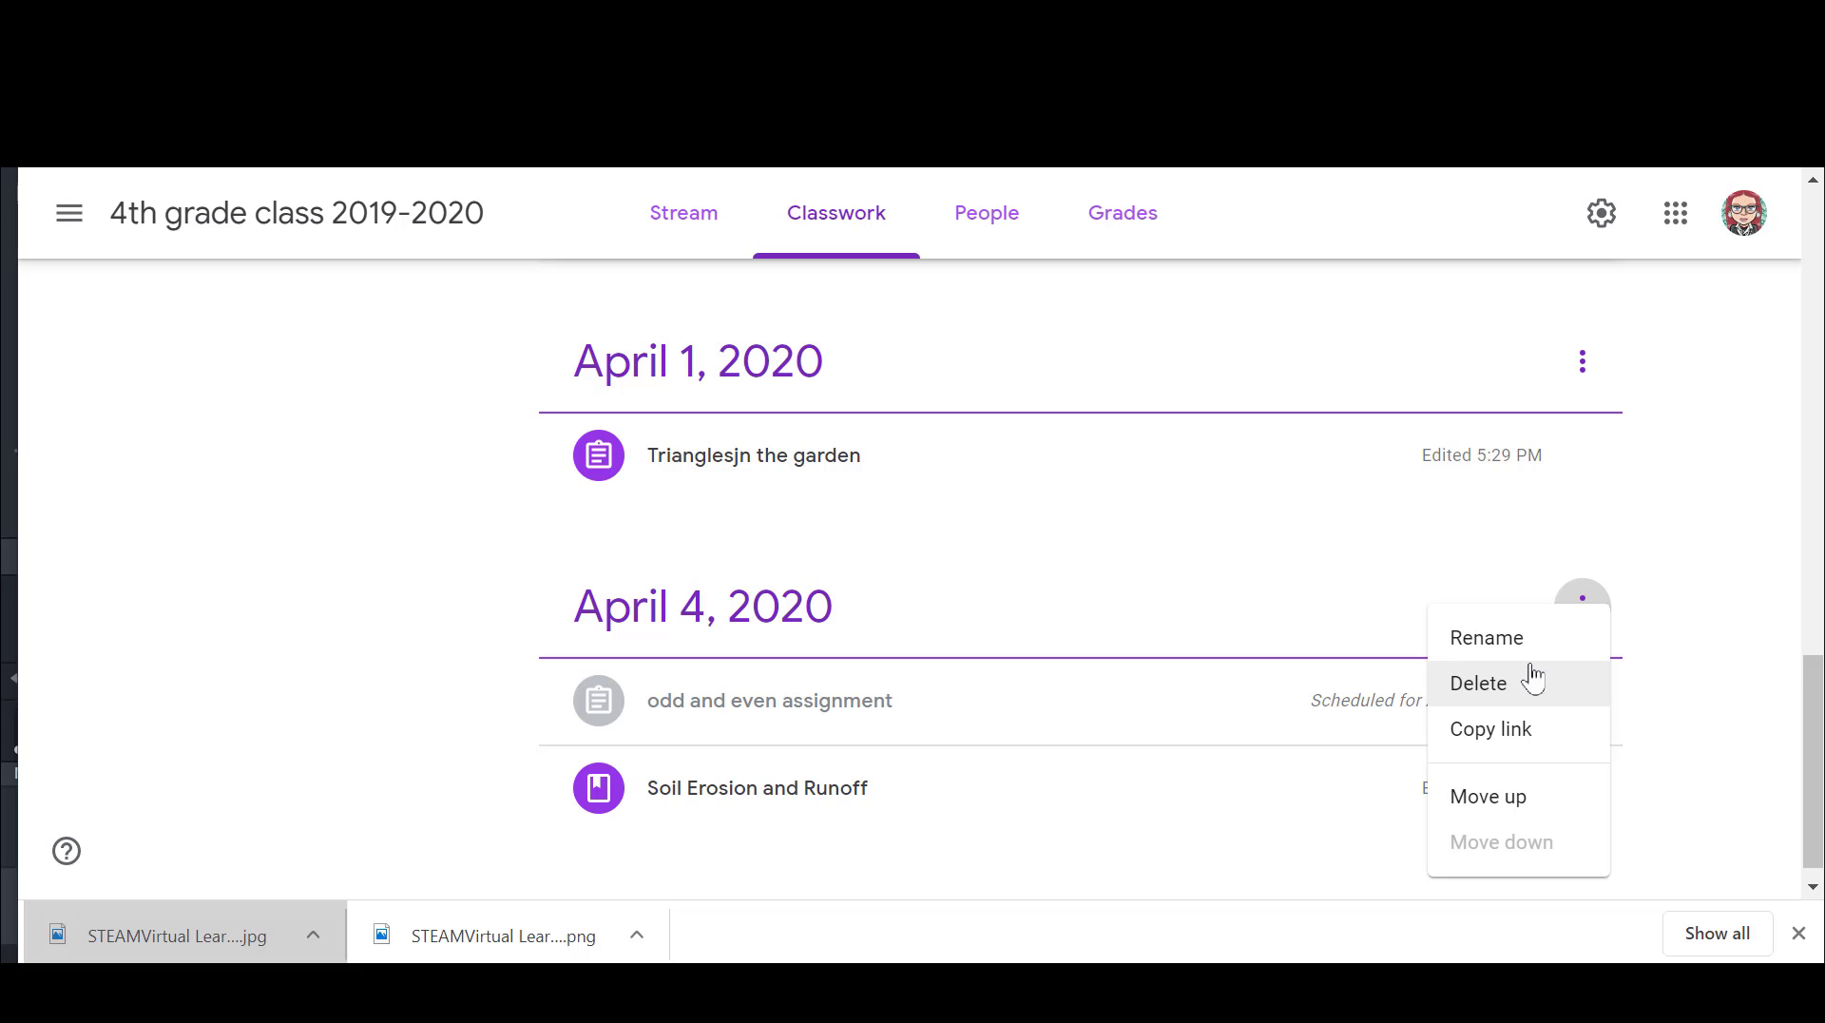
left_click(1522, 803)
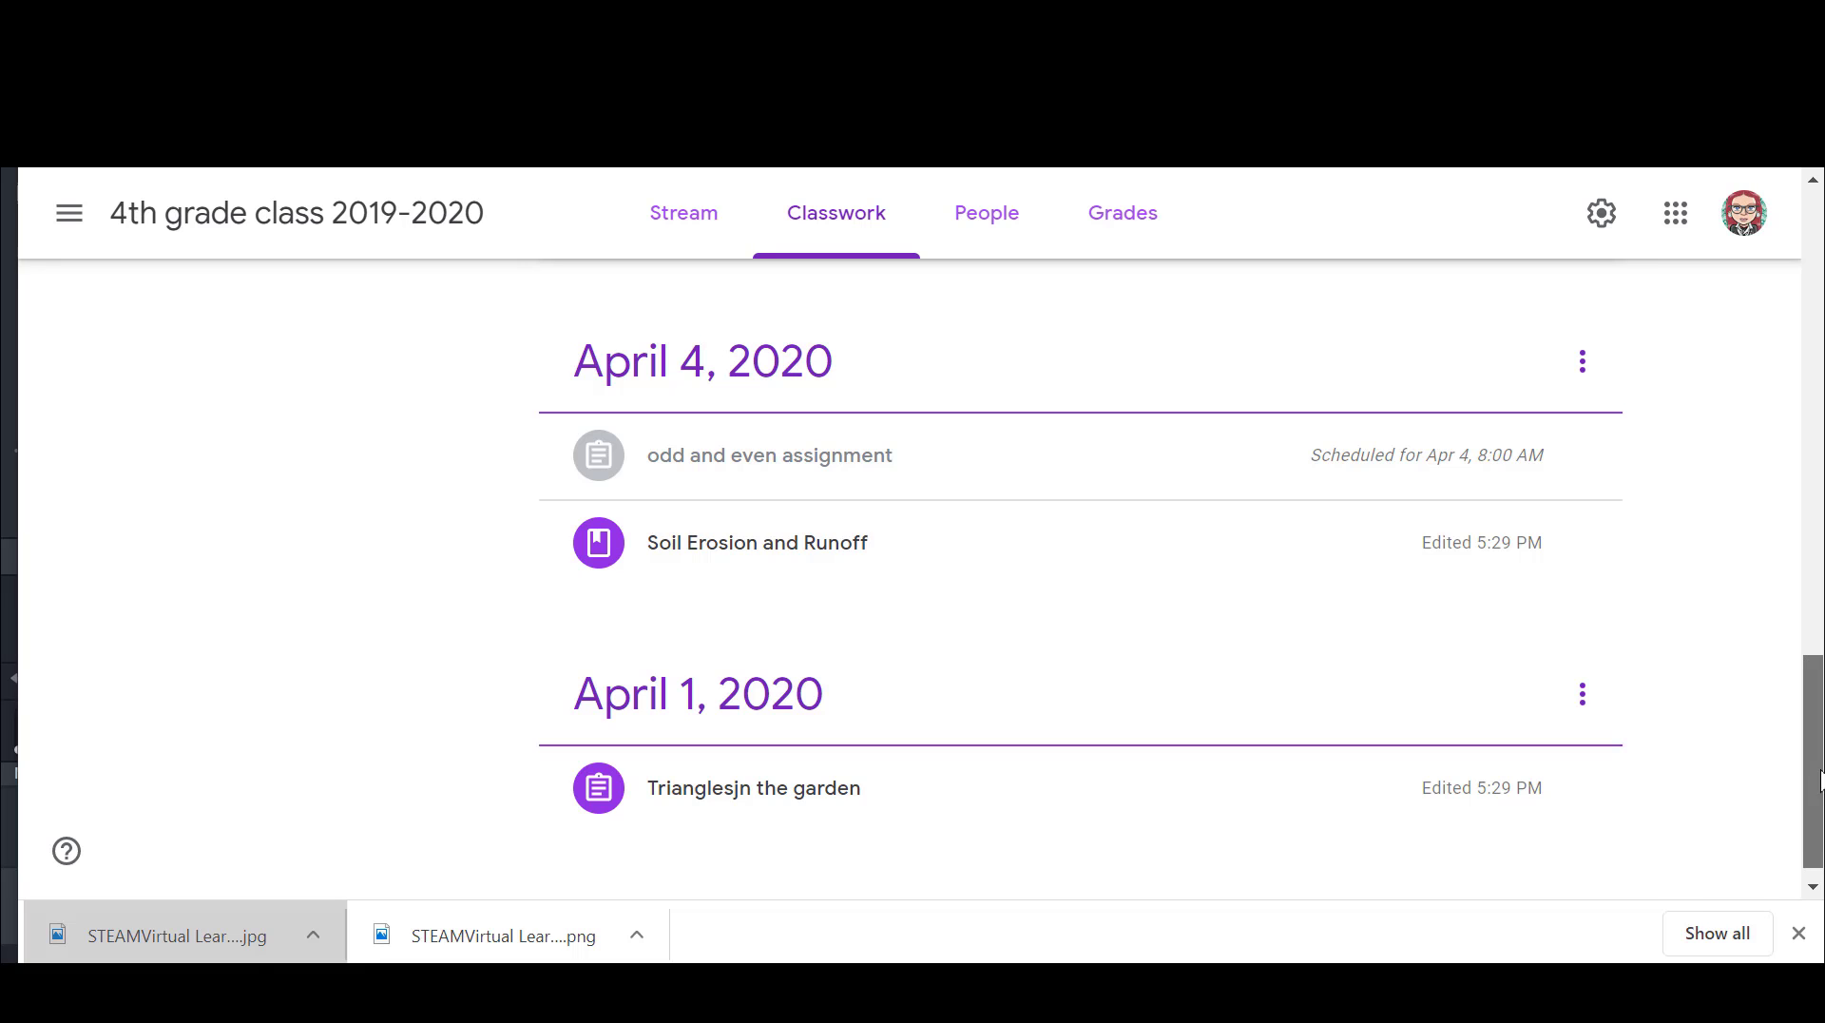
scroll(1727, 695, "up", 3)
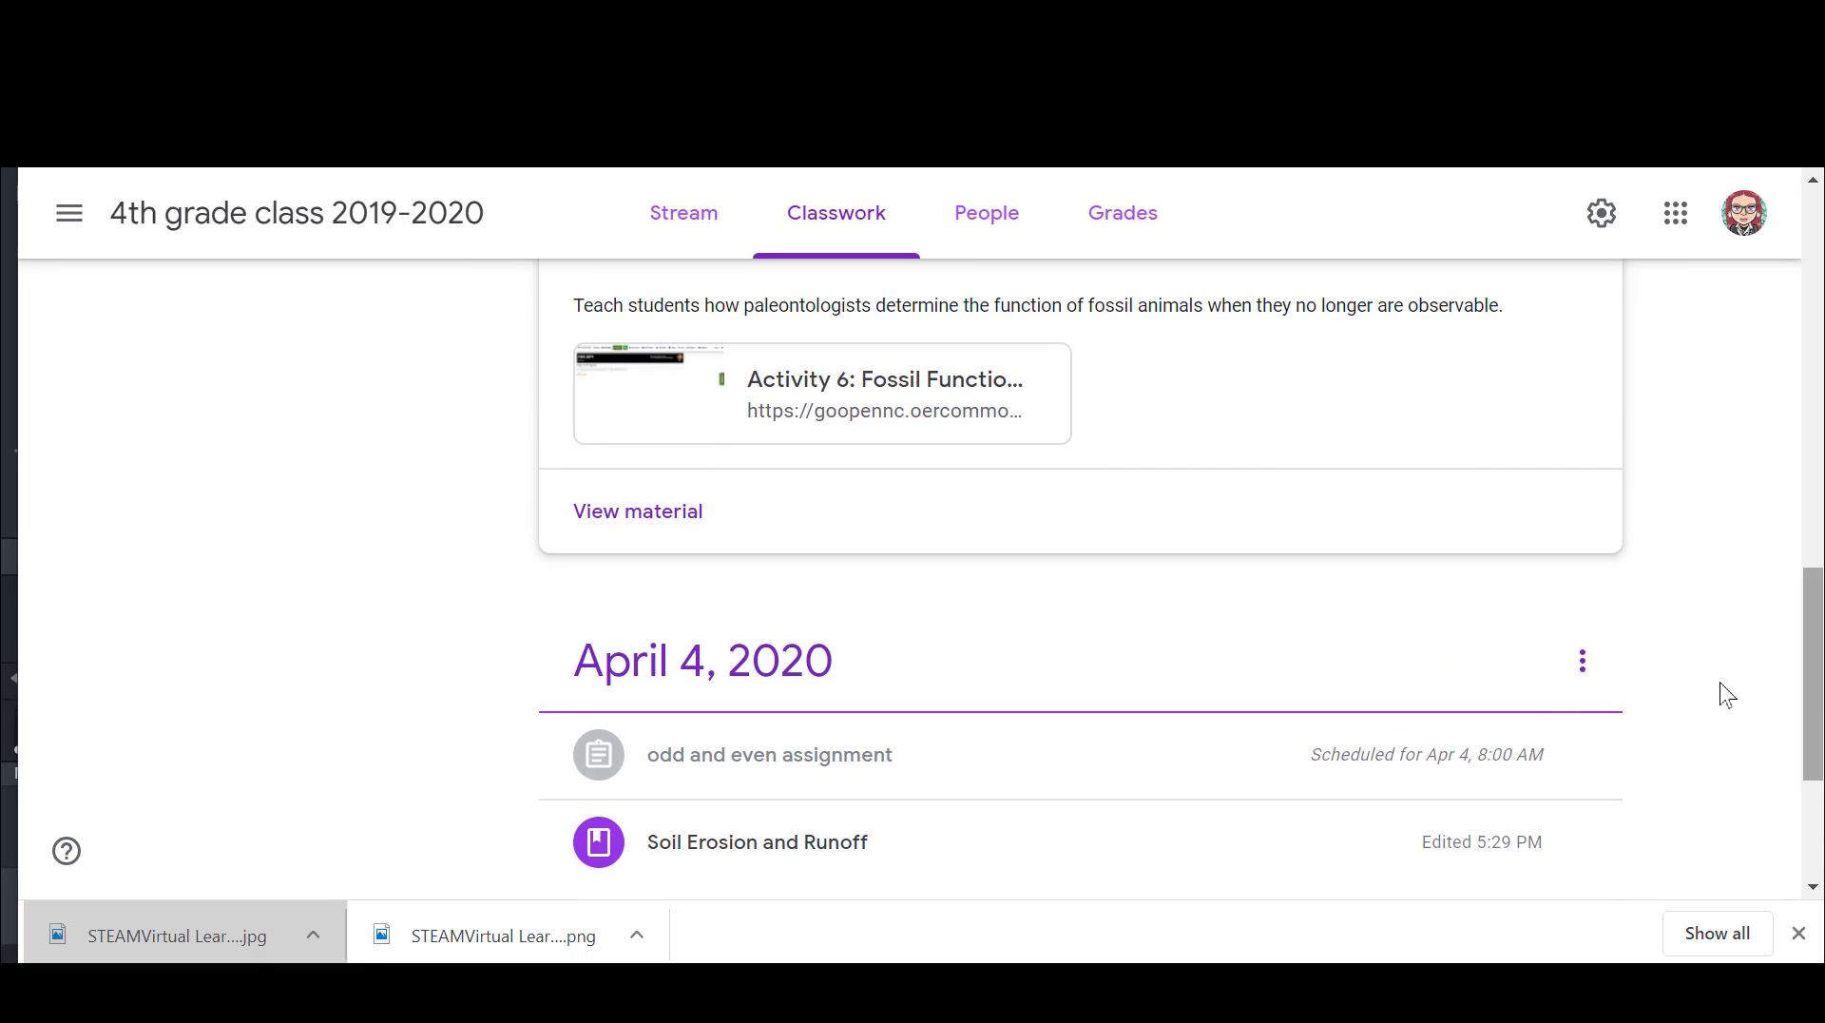
left_click(1582, 663)
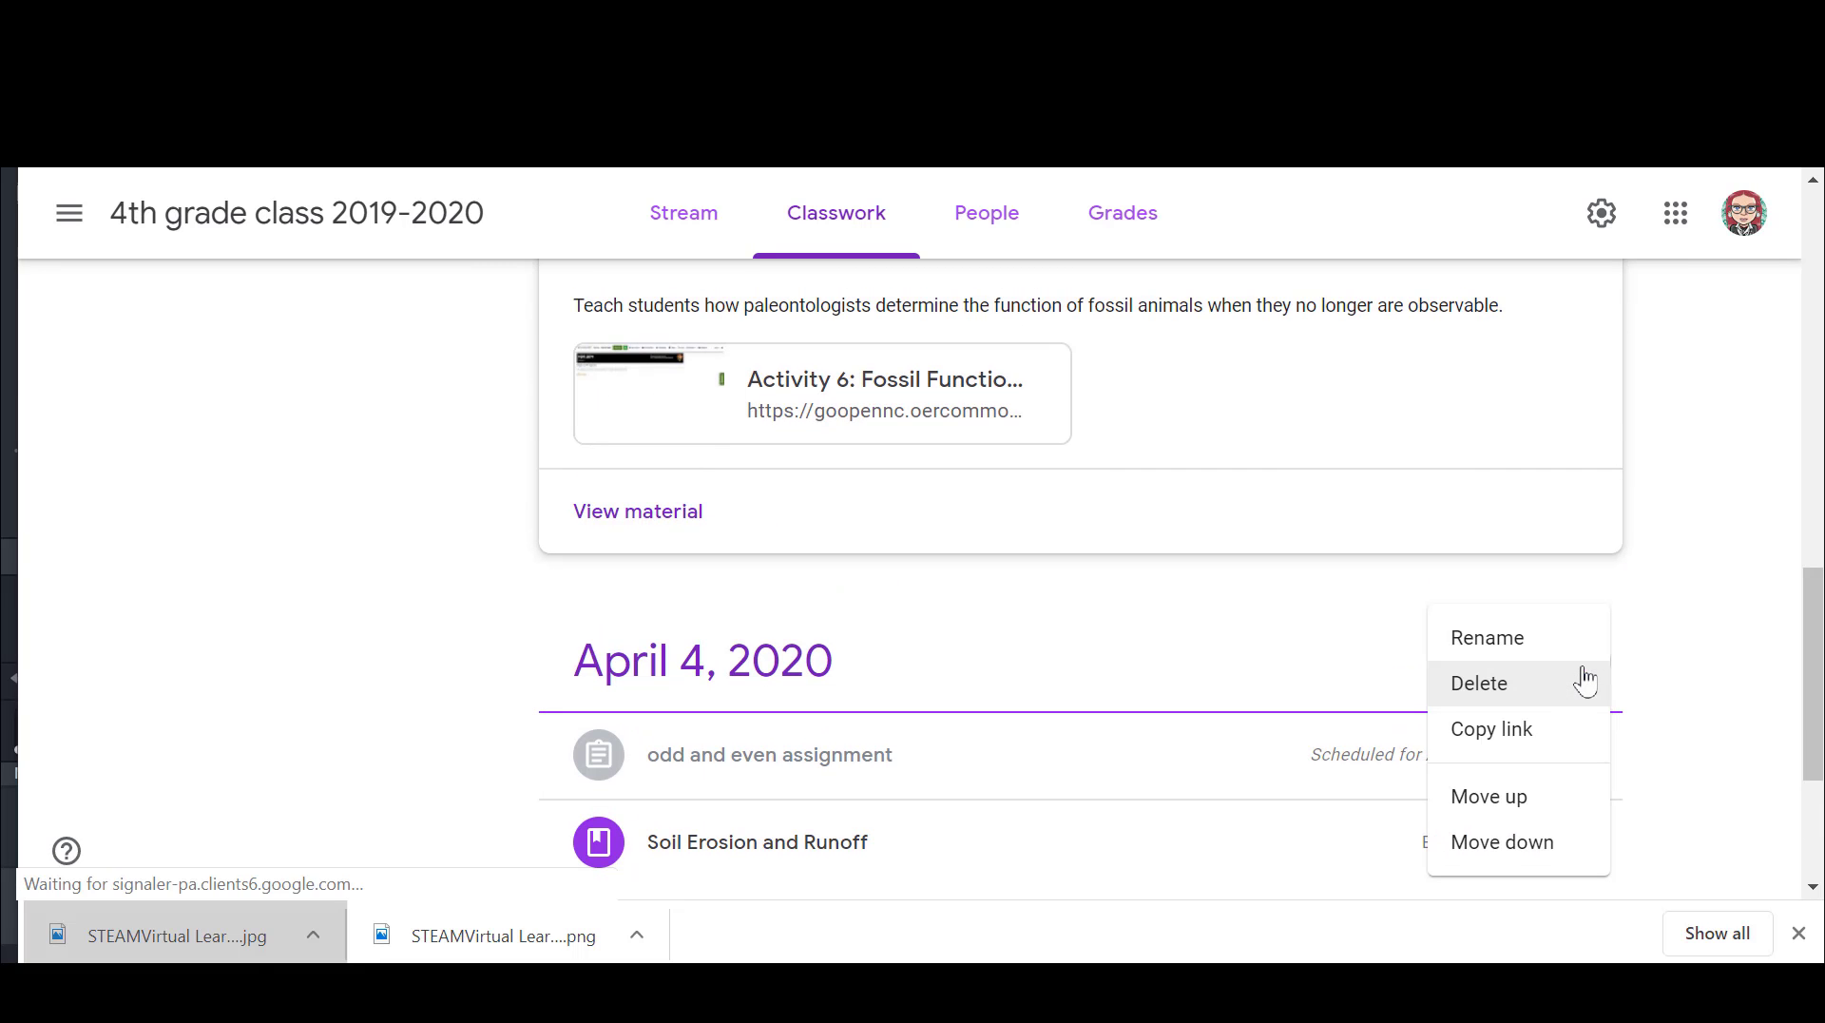
left_click(1533, 805)
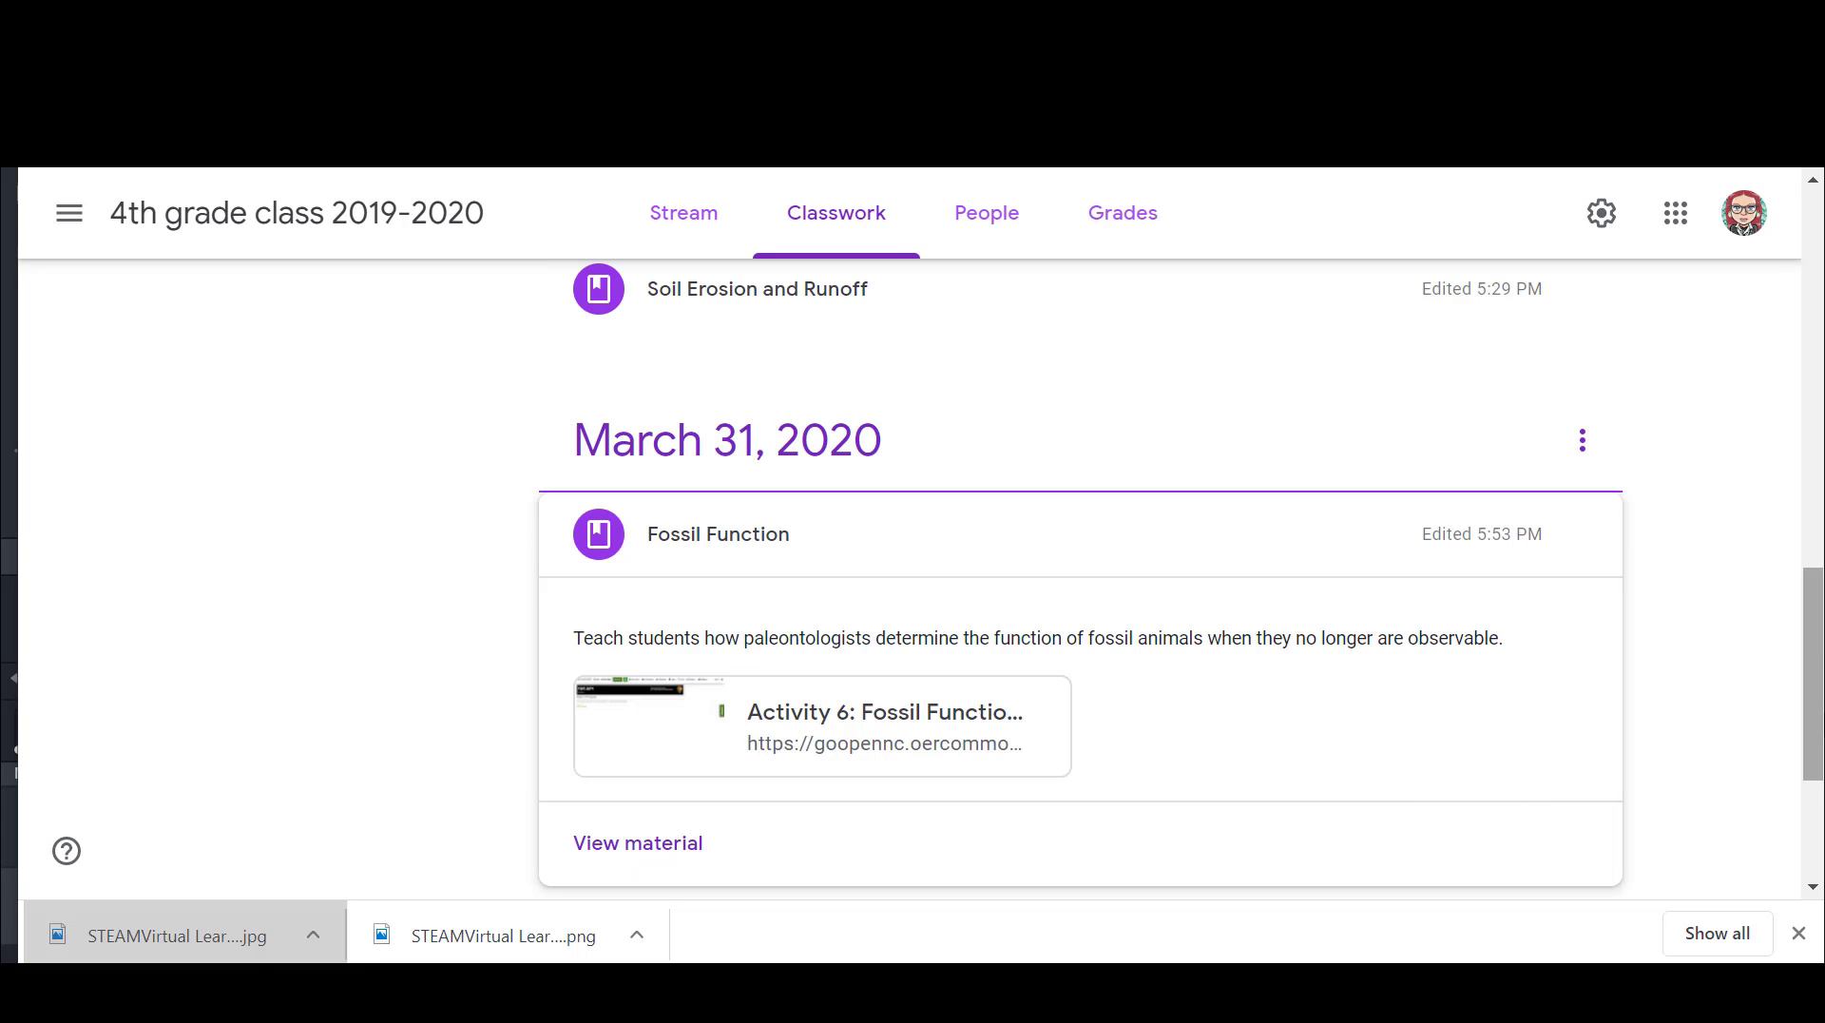
scroll(1818, 722, "down", 3)
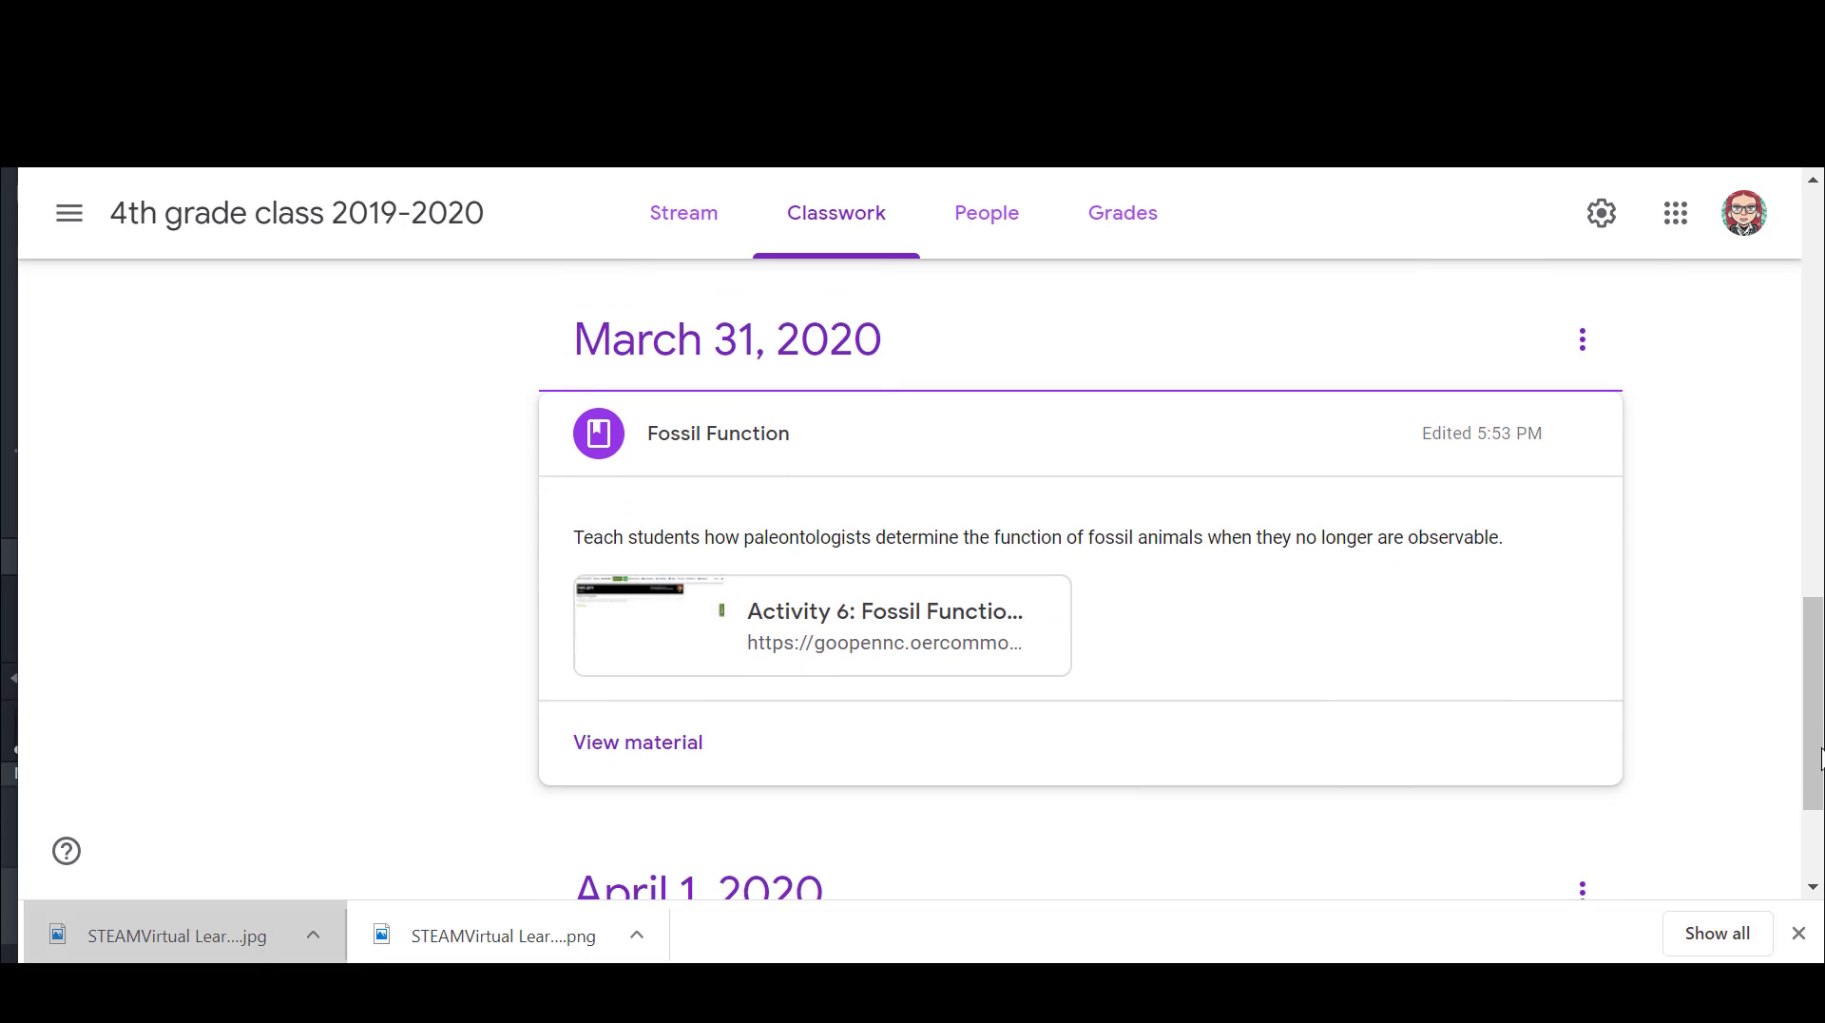
left_click_drag(1816, 846, 1818, 560)
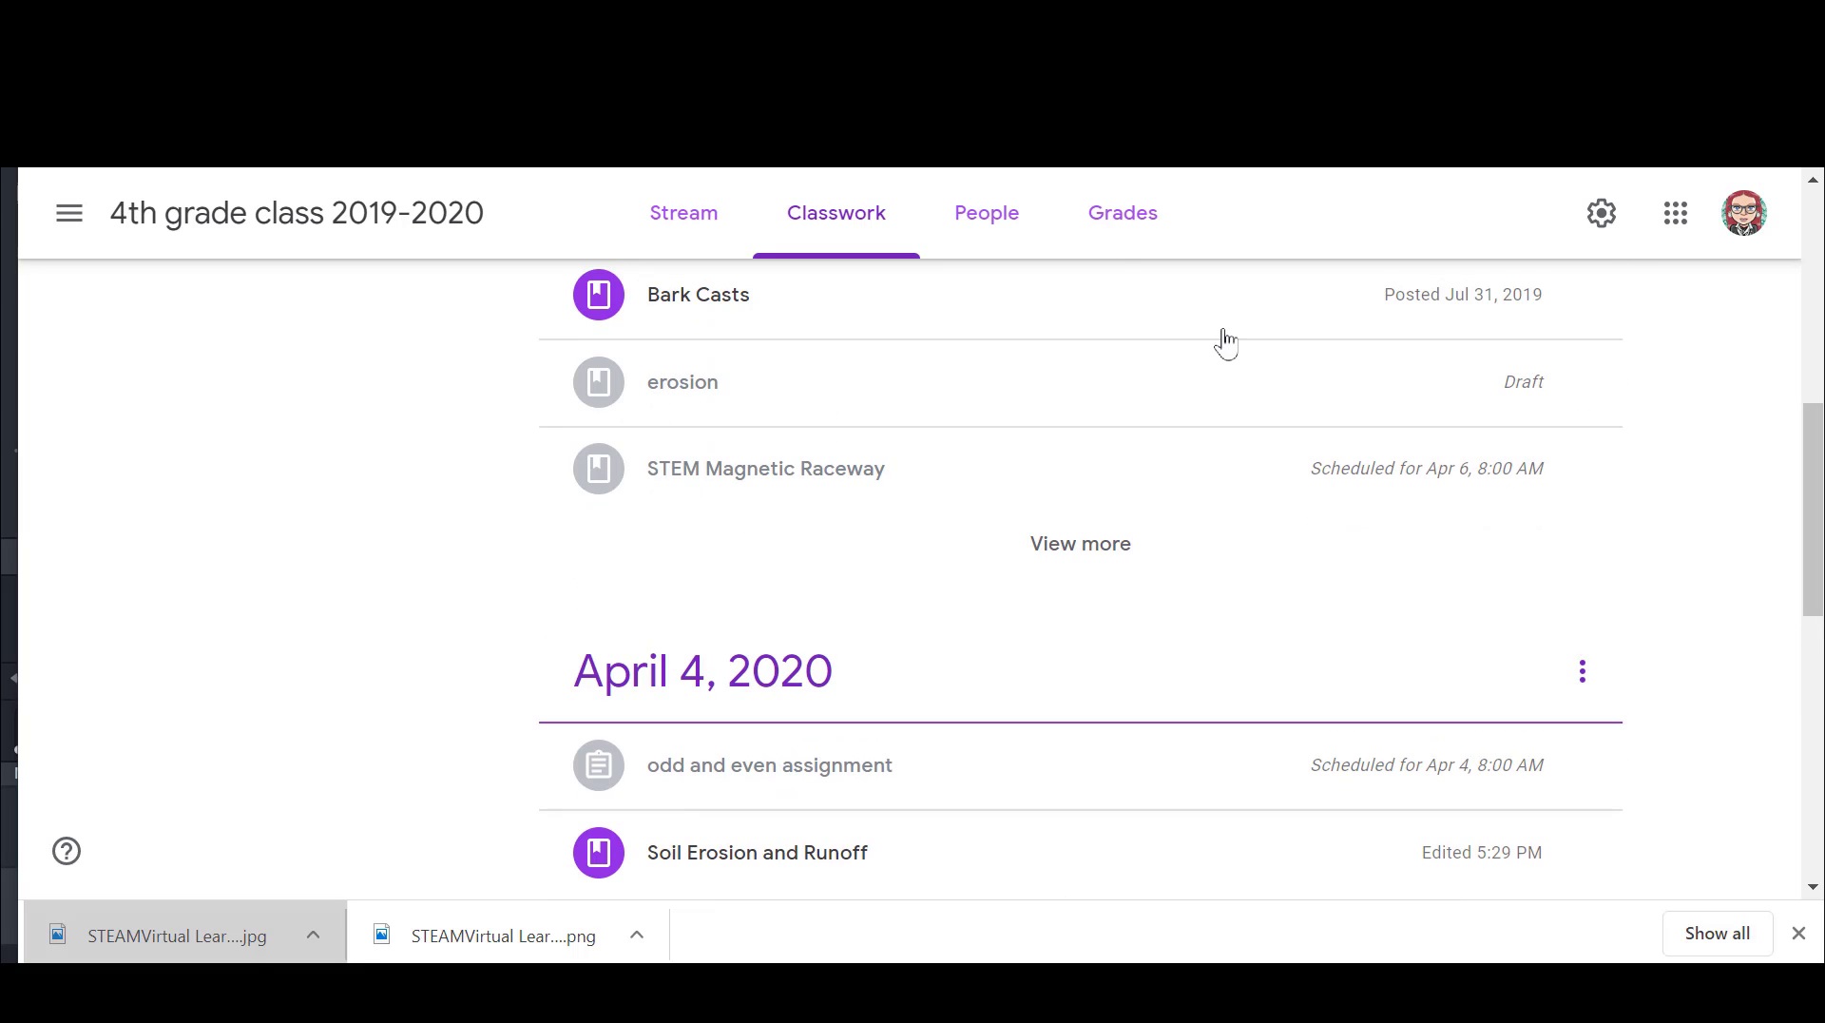